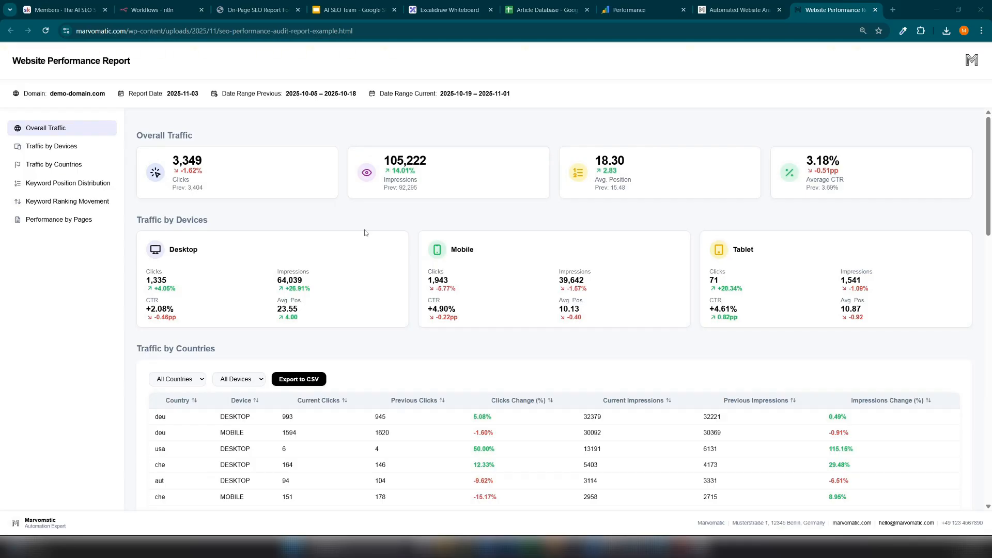
# - Review the Website Performance Report from the overall traffic figures down to the Performance by Pages table
pyautogui.scroll(-10, 496, 313)
pyautogui.scroll(3, 522, 356)
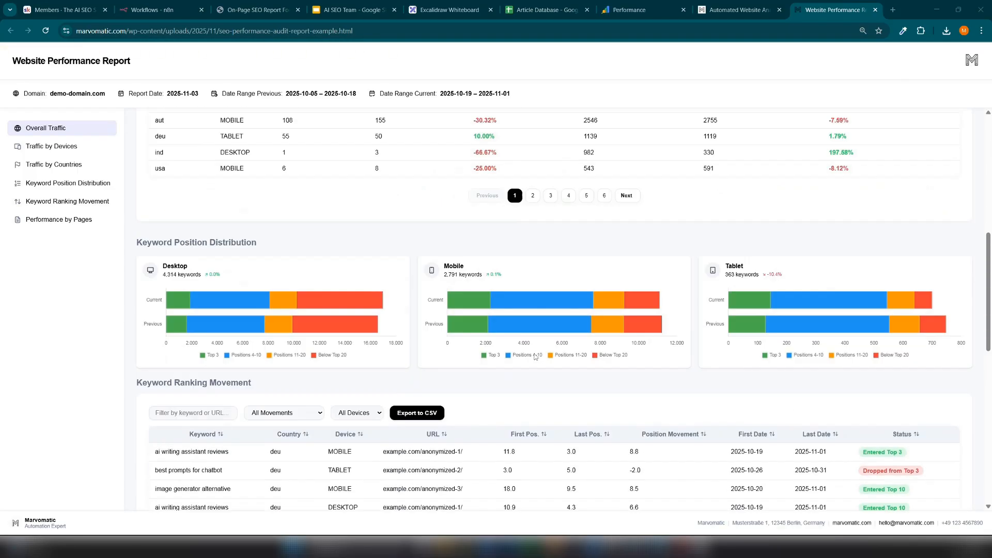
pyautogui.scroll(10, 535, 357)
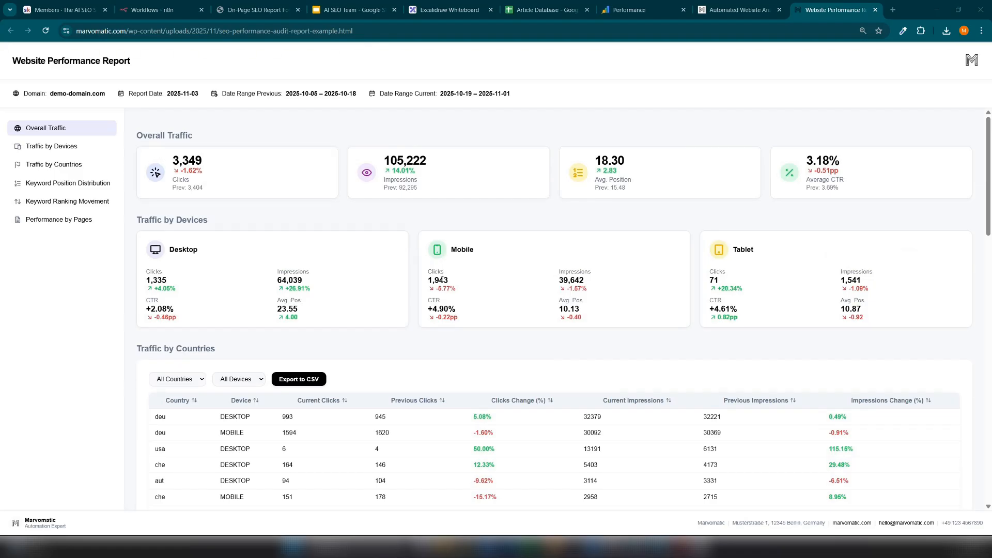
pyautogui.scroll(-8, 442, 279)
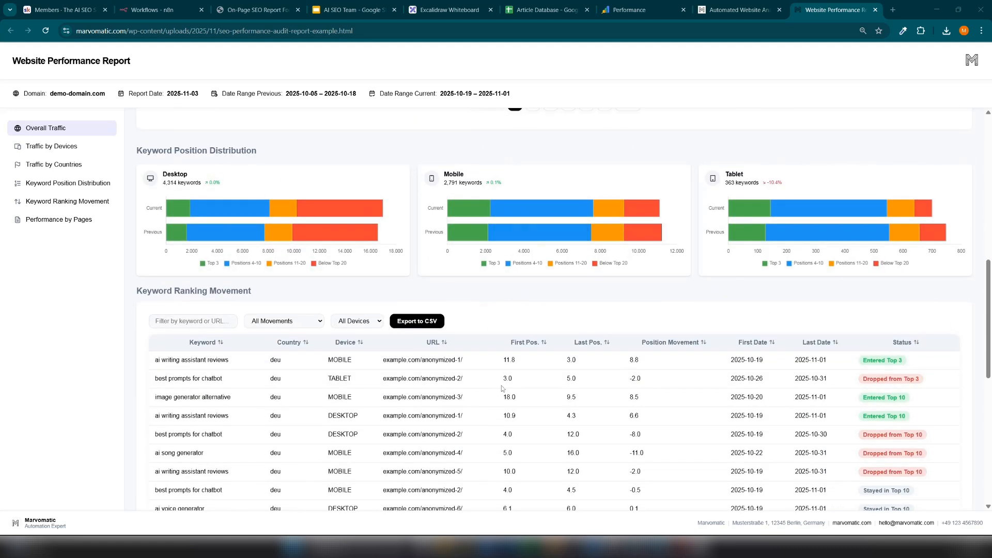
pyautogui.scroll(-3, 517, 412)
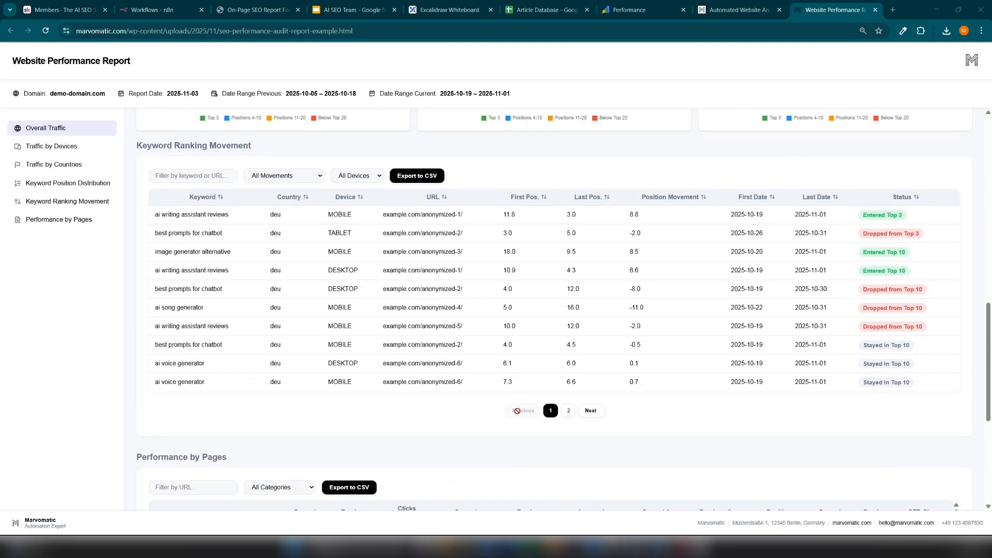
pyautogui.scroll(-5, 516, 410)
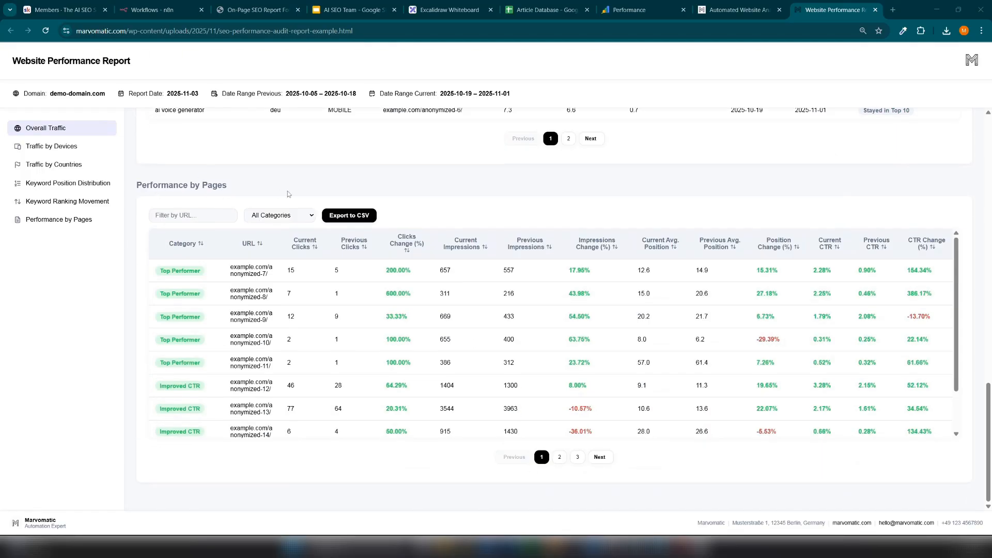
# - Filter the Performance by Pages table by Low Performer, and after that by Declining Visibility
pyautogui.click(275, 216)
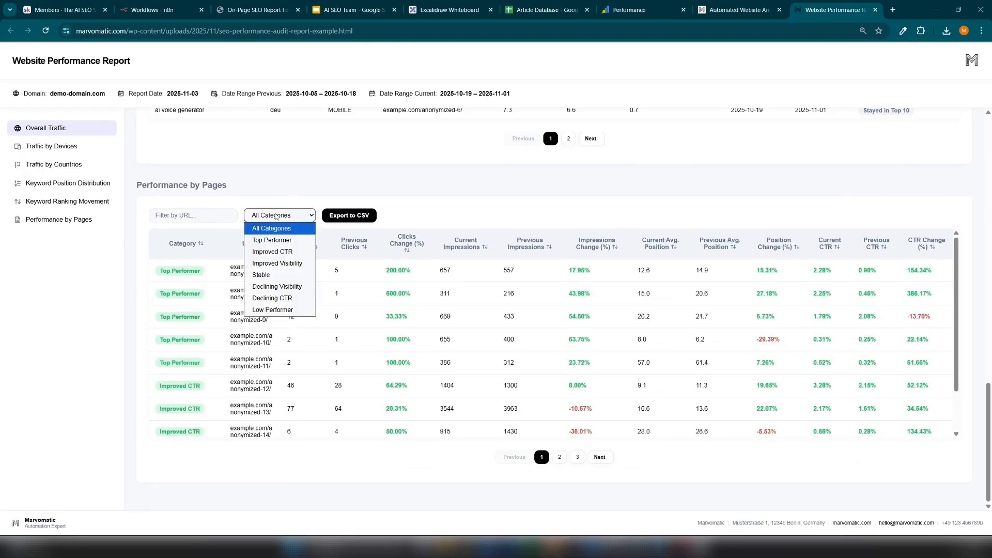
pyautogui.click(290, 310)
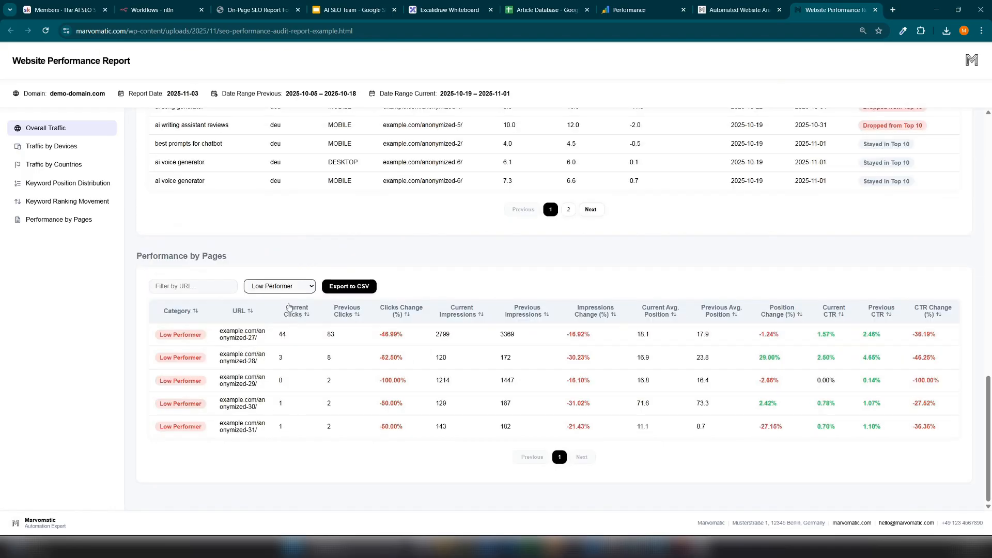
pyautogui.click(283, 288)
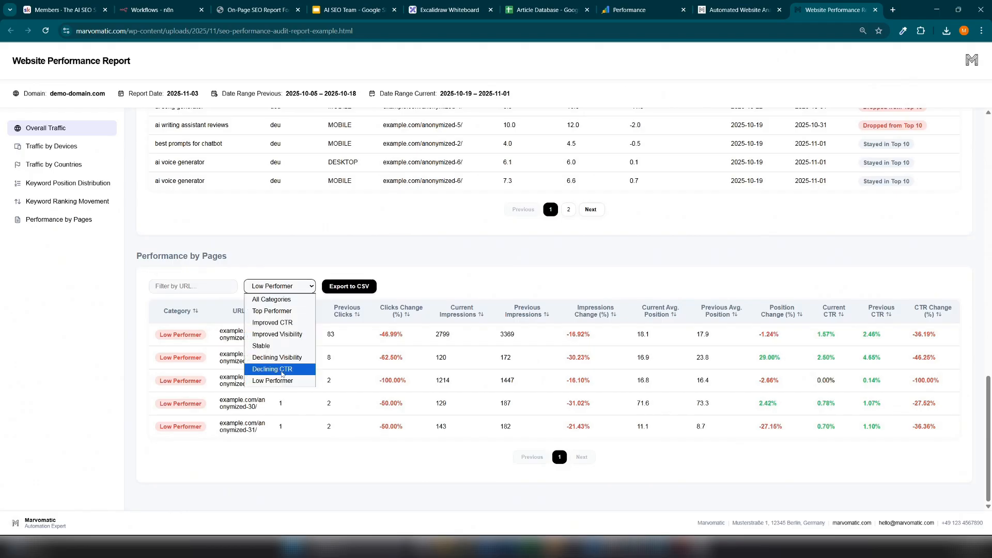
pyautogui.click(285, 361)
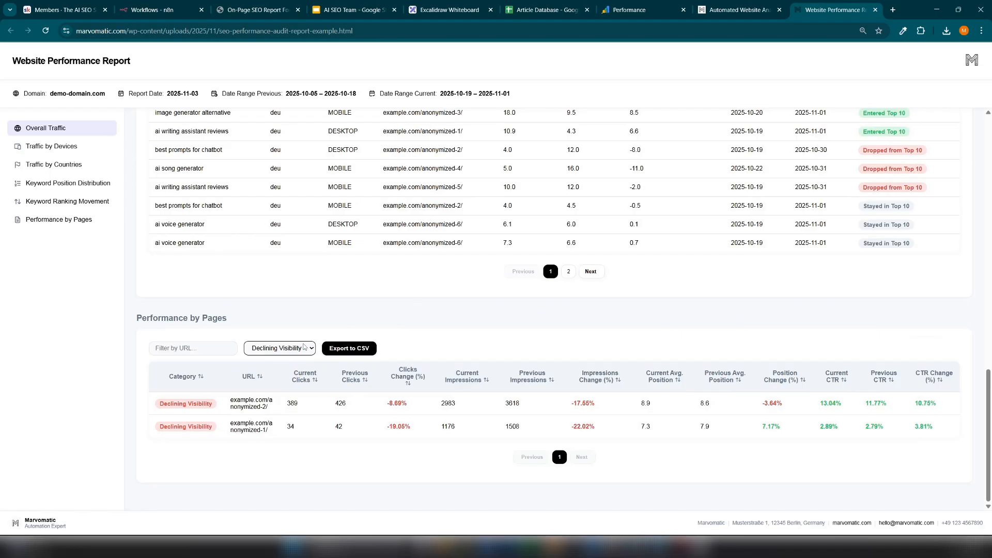
# - Switch to the Article Database spreadsheet, view the Domains sheet, and return to the Articles sheet to examine its rows
pyautogui.click(548, 10)
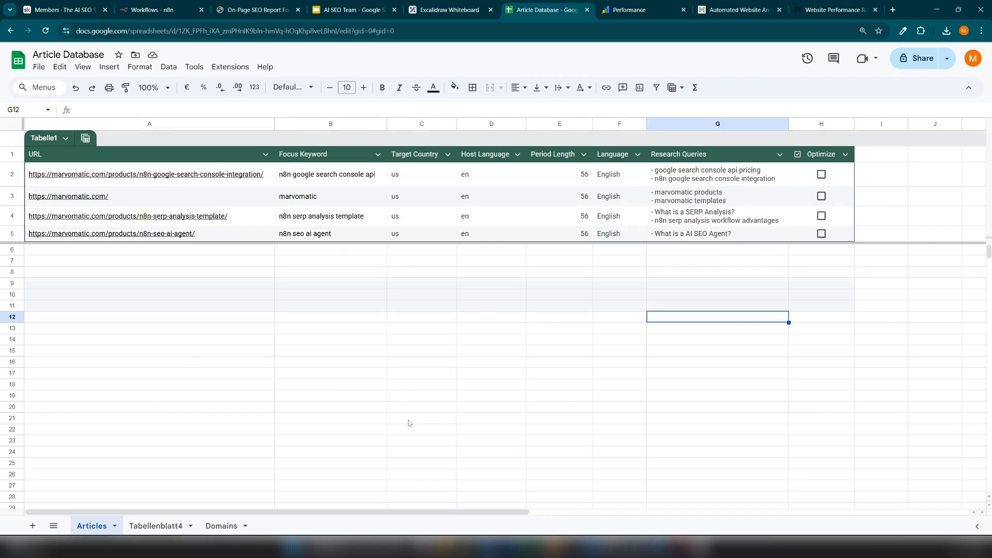
pyautogui.click(222, 525)
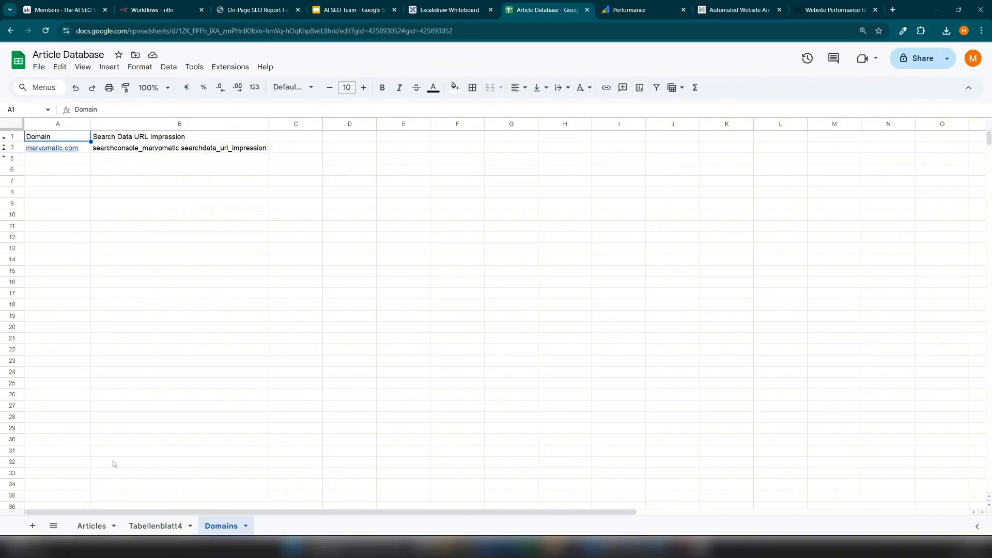
pyautogui.click(88, 525)
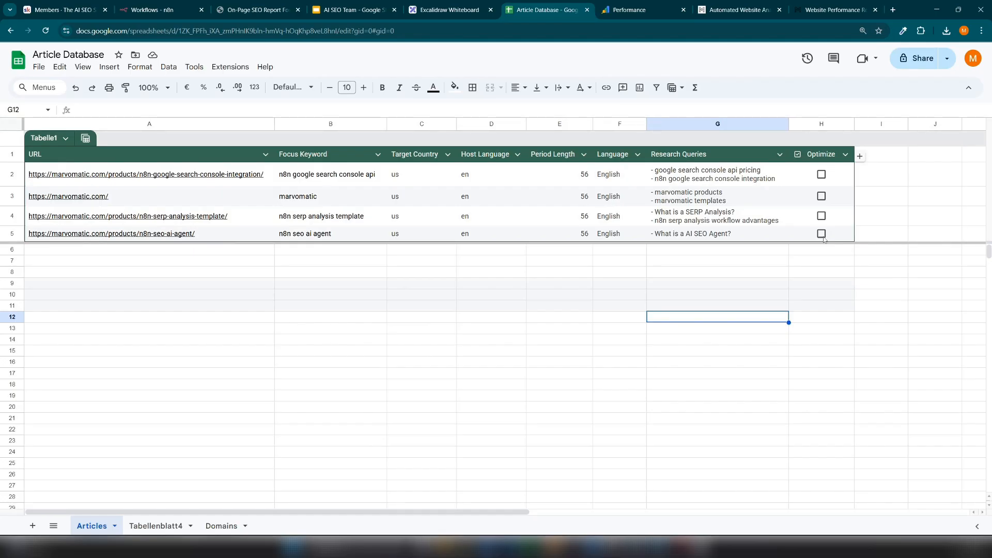
pyautogui.moveTo(124, 205)
pyautogui.click(12, 216)
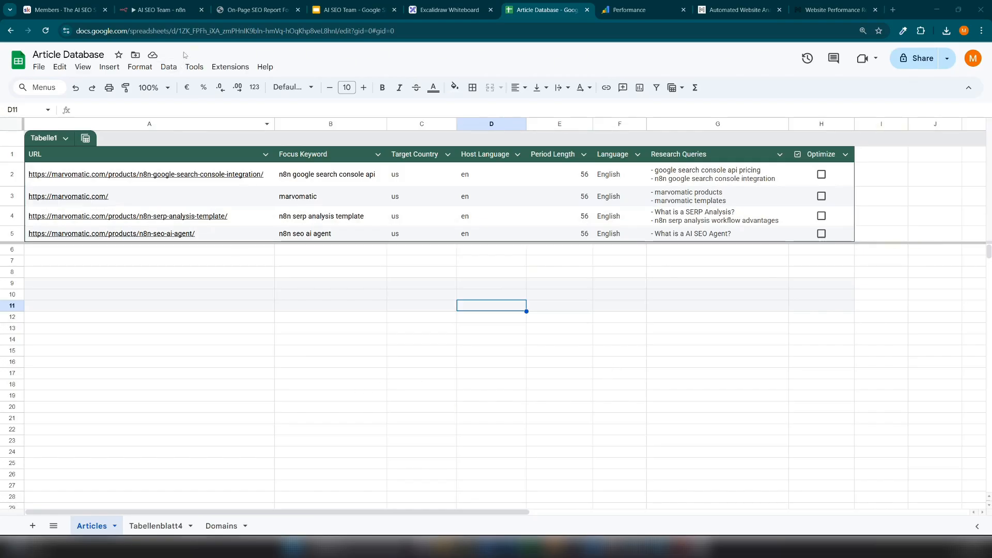
# - Switch to the AI SEO Team workflow in n8n, execute it from the form trigger, and review the form's fields
pyautogui.click(160, 9)
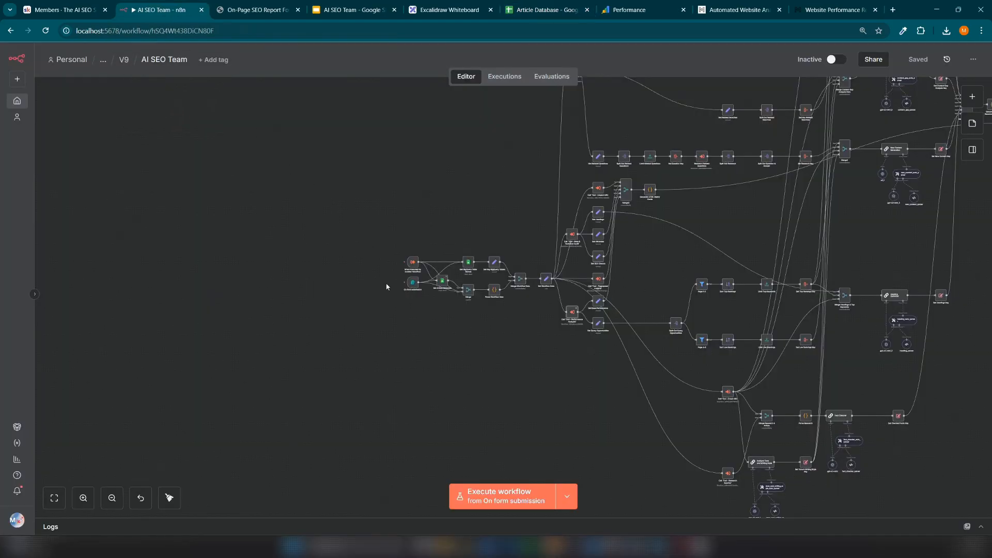
pyautogui.scroll(8, 408, 290)
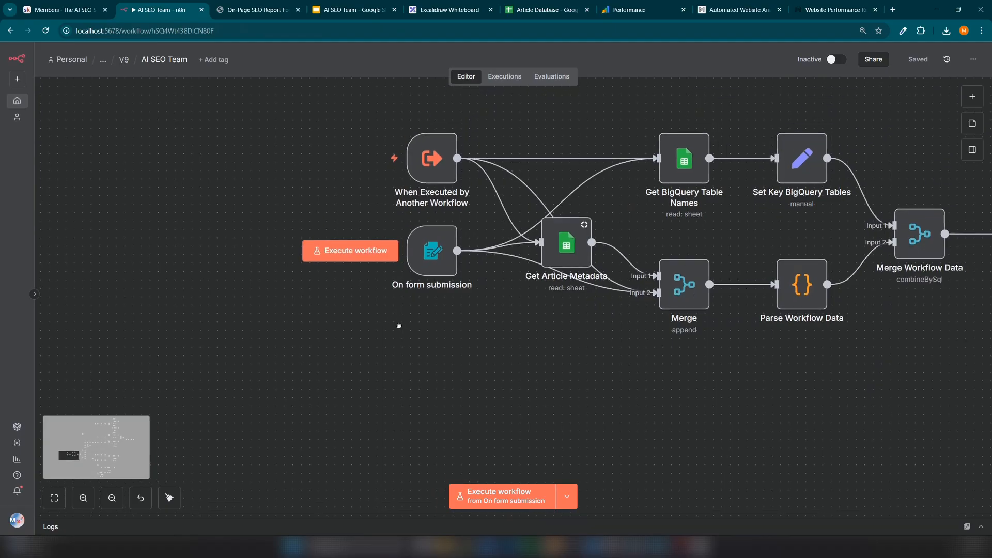
pyautogui.click(345, 255)
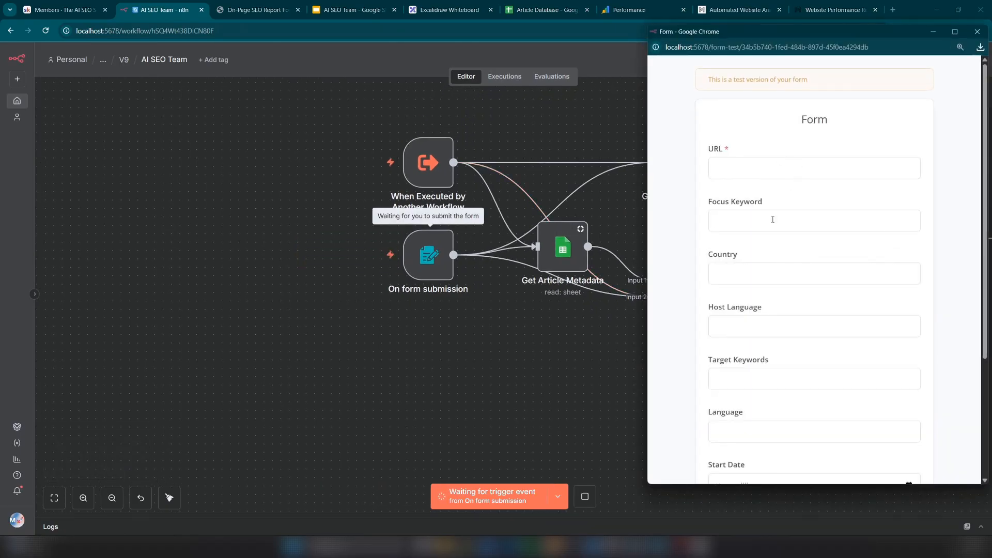
pyautogui.scroll(-3, 915, 260)
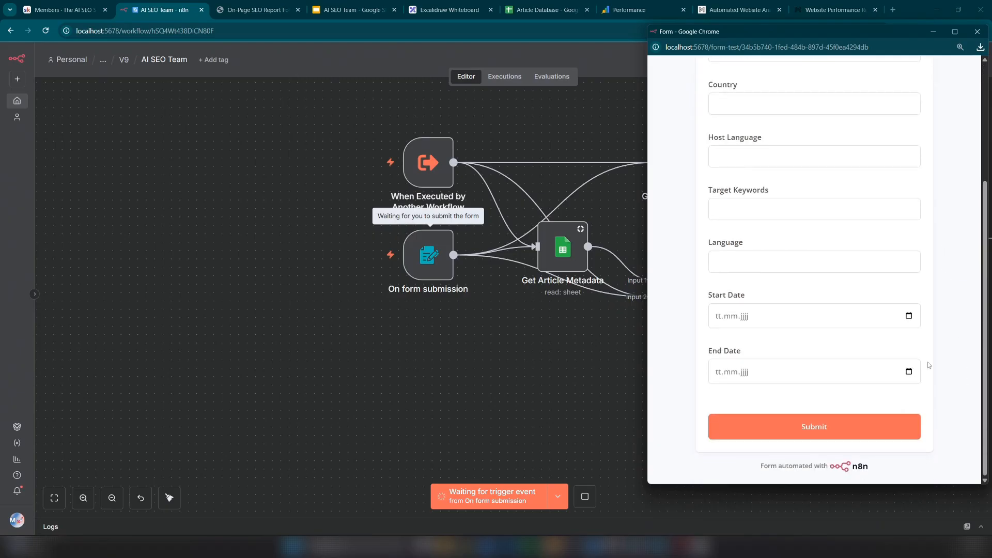
pyautogui.scroll(3, 928, 365)
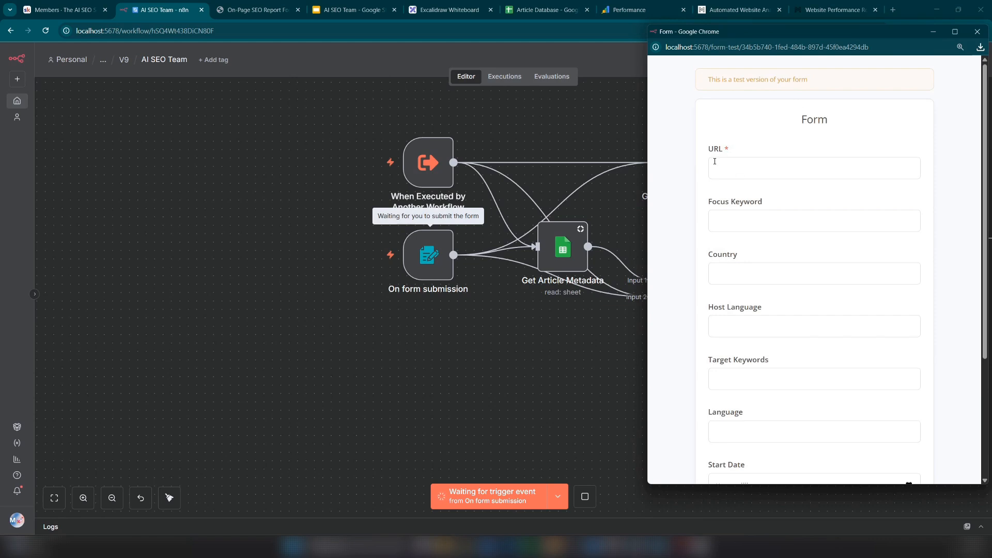
# - In the Article Database's Articles sheet, mark the articles in rows 2, 3 and 4 for optimization
pyautogui.click(542, 10)
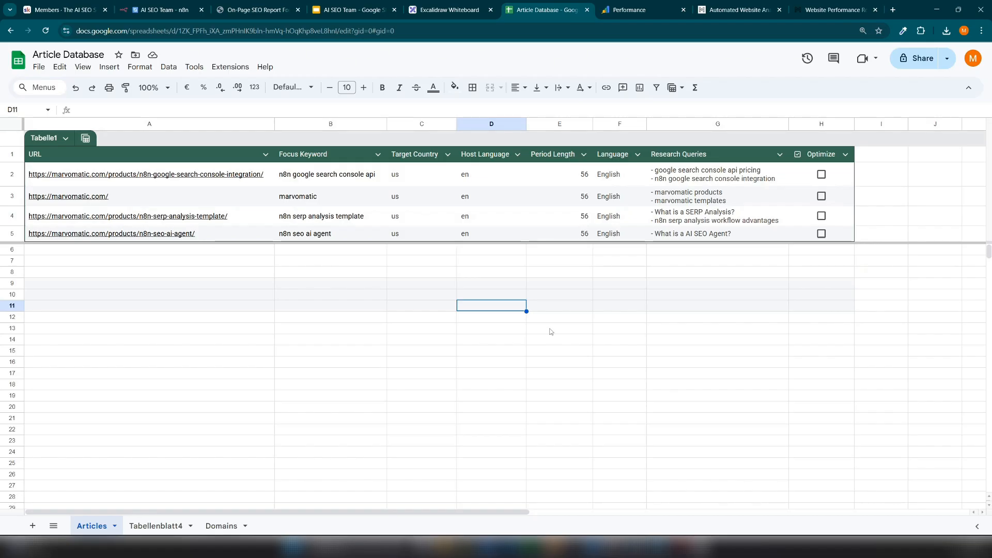
pyautogui.click(822, 175)
pyautogui.click(821, 195)
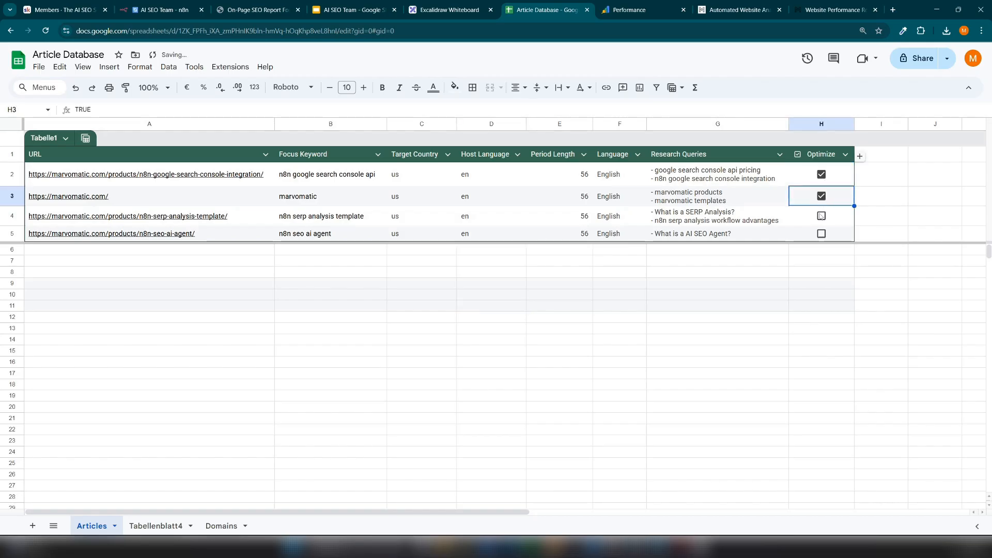
pyautogui.click(822, 216)
# - Stop the waiting AI SEO Team run in n8n and open the Bulk Optimization workflow from the V9 folder
pyautogui.click(161, 10)
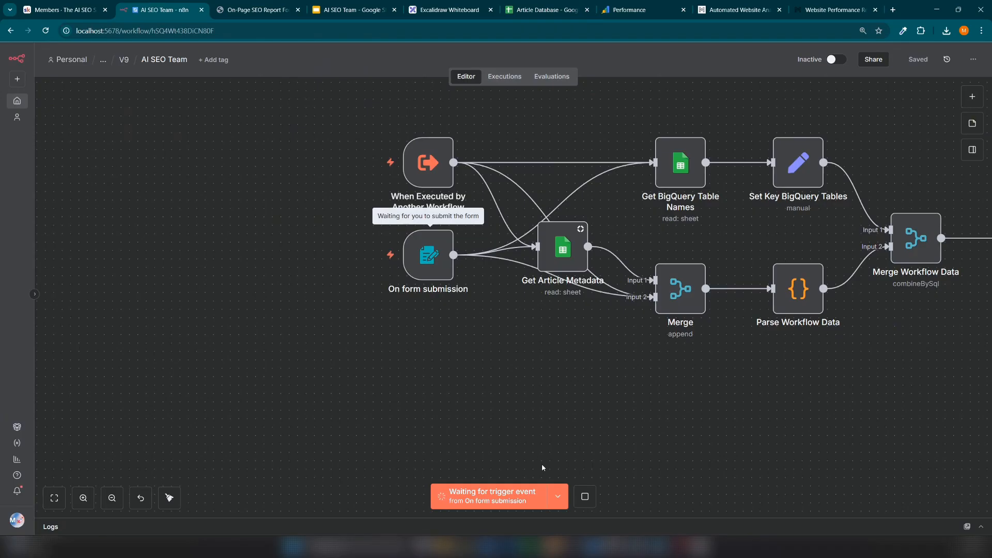
pyautogui.click(585, 497)
pyautogui.click(124, 59)
pyautogui.scroll(-3, 413, 316)
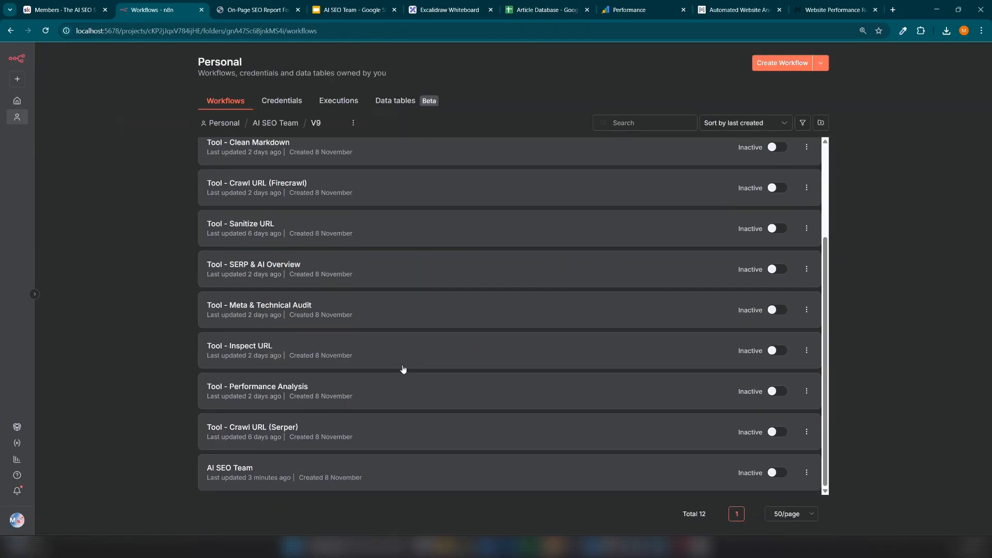
pyautogui.scroll(3, 266, 224)
pyautogui.click(264, 159)
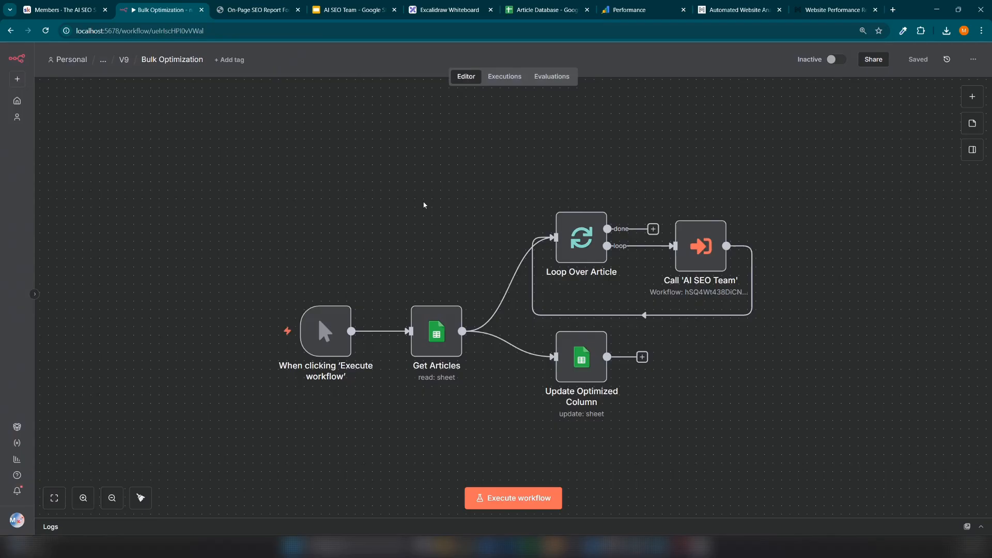
# - Select the Get Articles node, the article loop nodes and the Update Optimized Column node in turn, and execute the workflow
pyautogui.moveTo(381, 221); pyautogui.dragTo(475, 400)
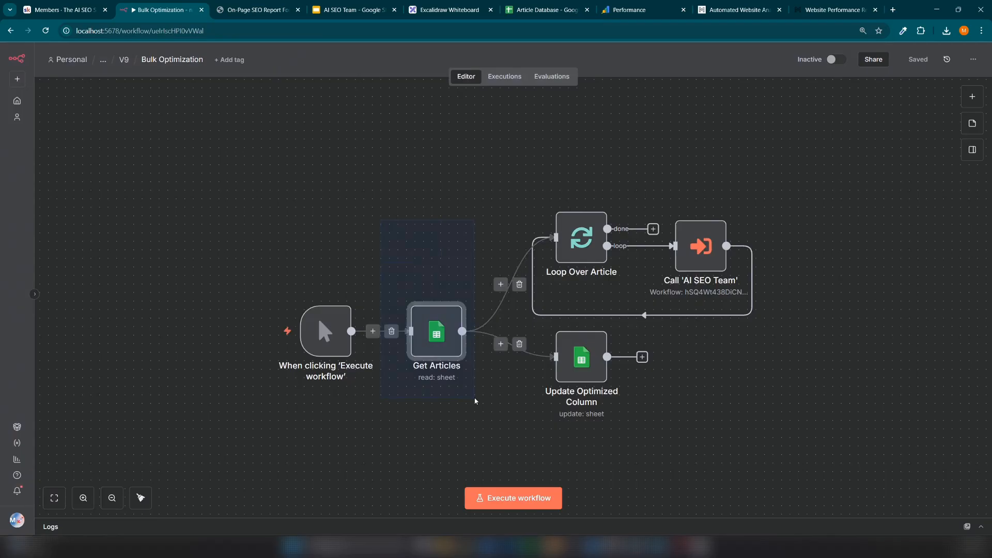
pyautogui.moveTo(517, 172); pyautogui.dragTo(796, 331)
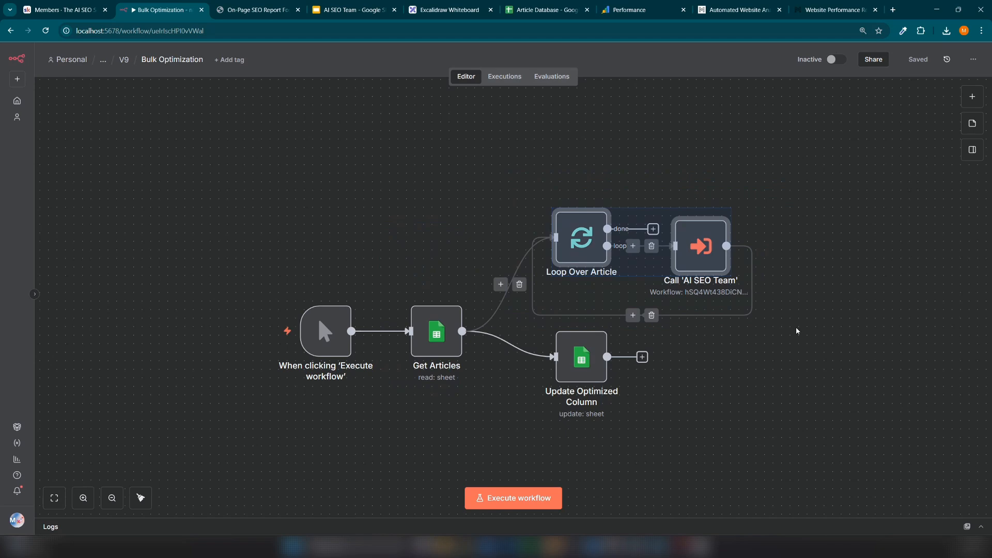
pyautogui.moveTo(782, 465); pyautogui.dragTo(536, 325)
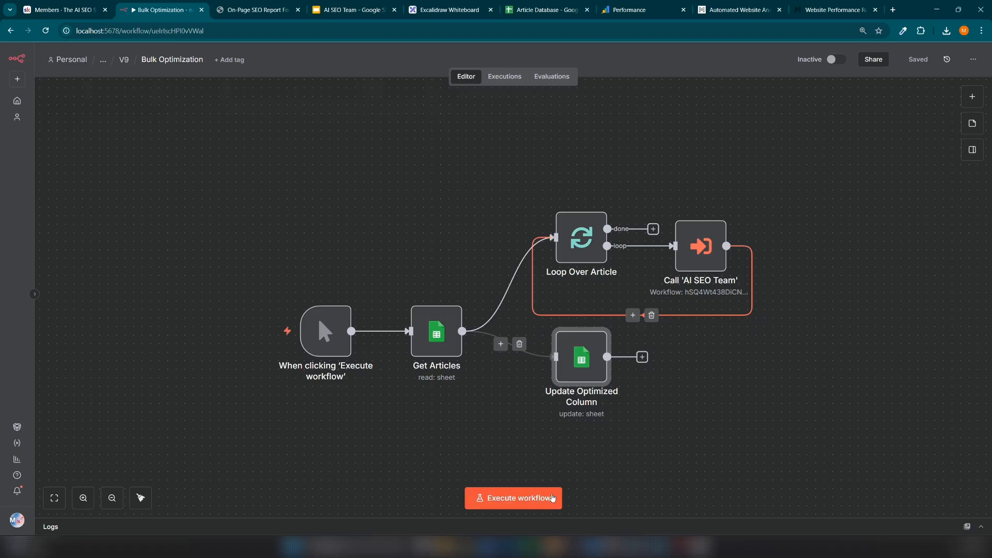
pyautogui.click(550, 498)
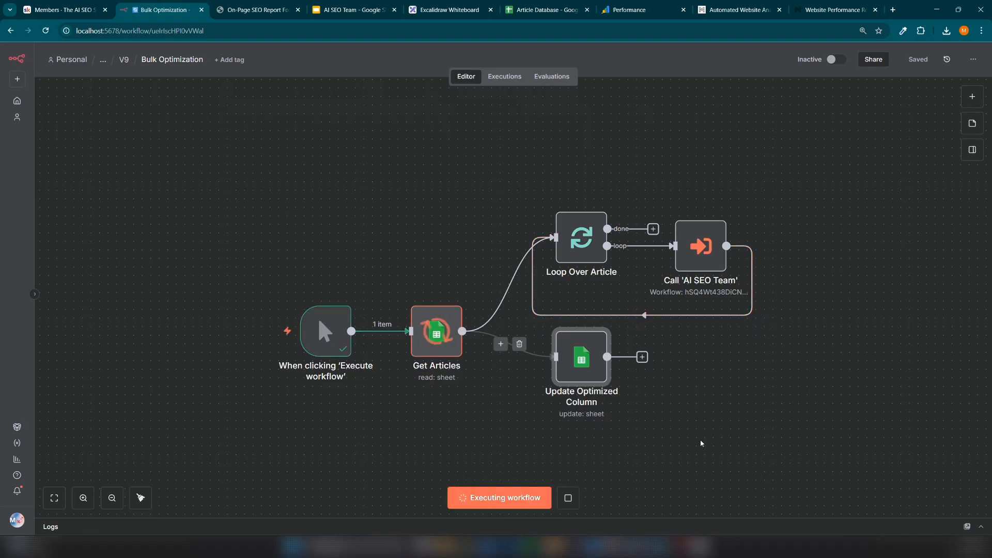
# - Inspect the Get Articles node's output as JSON and return to the canvas
pyautogui.doubleClick(437, 310)
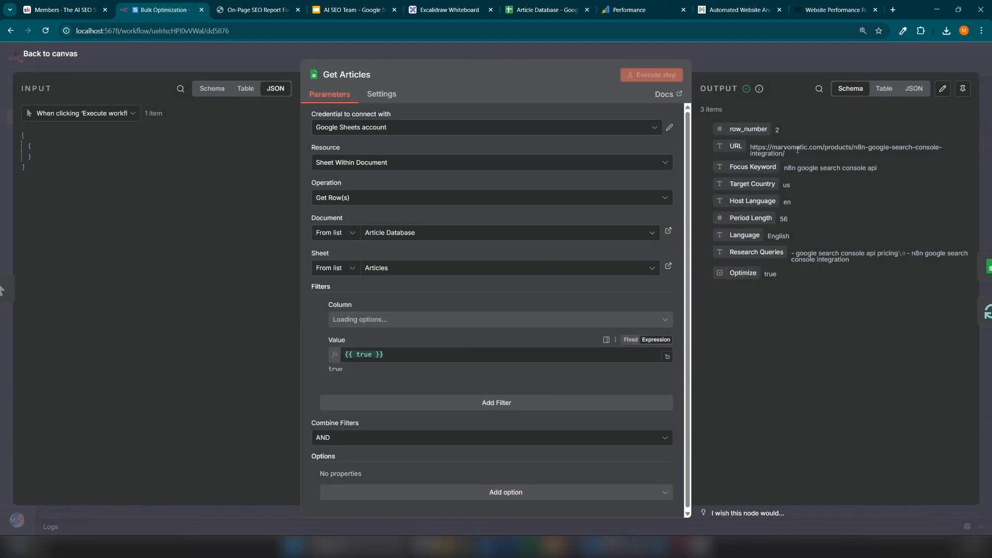
pyautogui.click(912, 88)
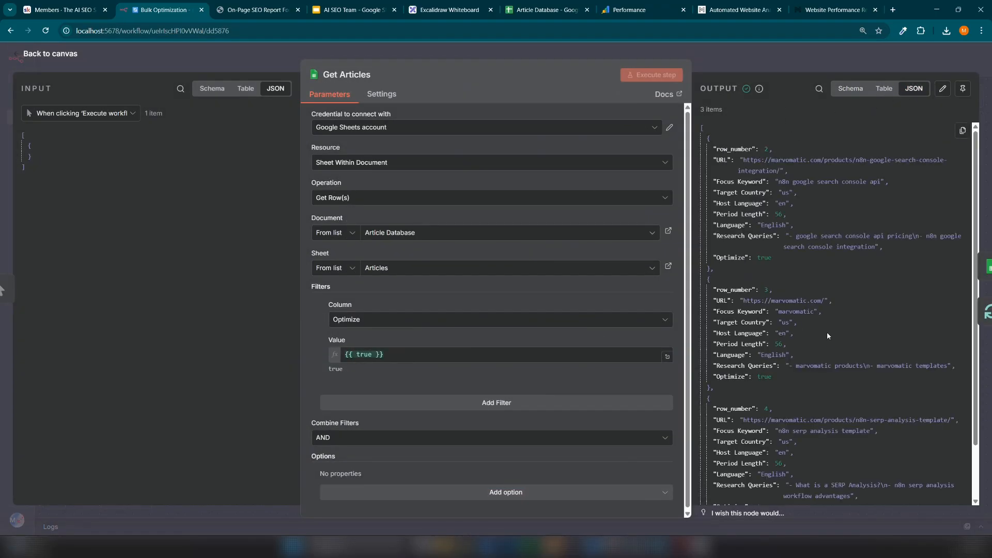
pyautogui.scroll(-2, 826, 332)
pyautogui.click(757, 68)
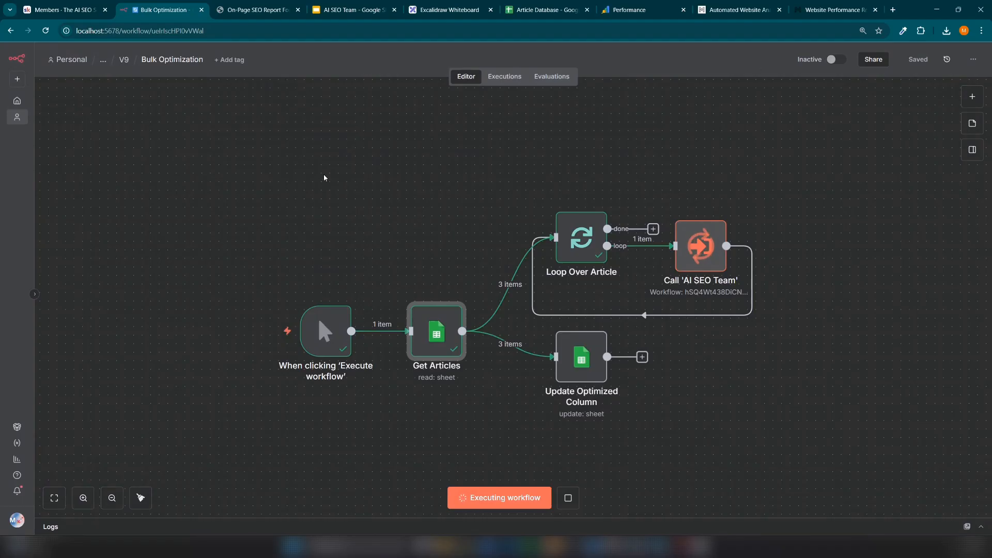
# - Open the AI SEO Team workflow from the V9 folder and view its executions
pyautogui.click(124, 60)
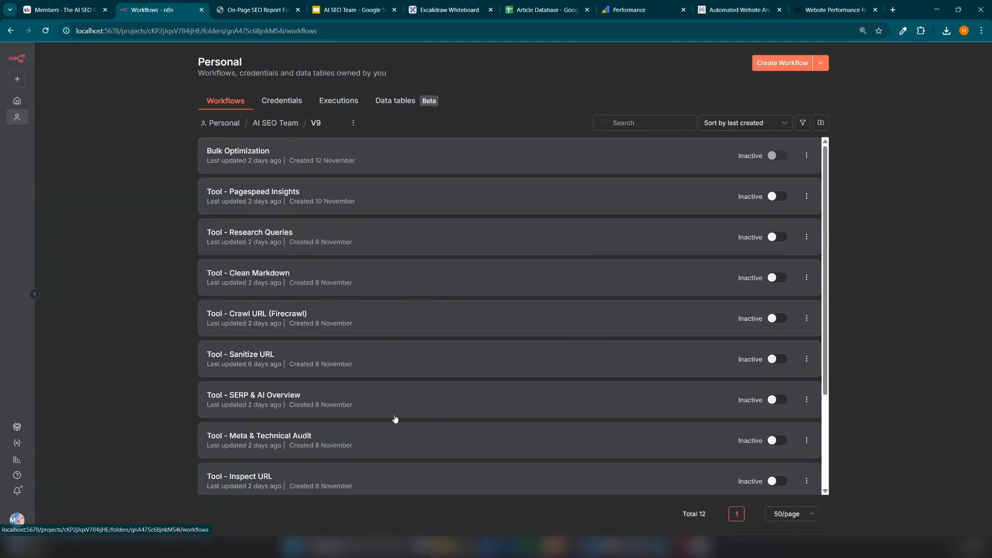
pyautogui.scroll(-3, 394, 418)
pyautogui.click(266, 470)
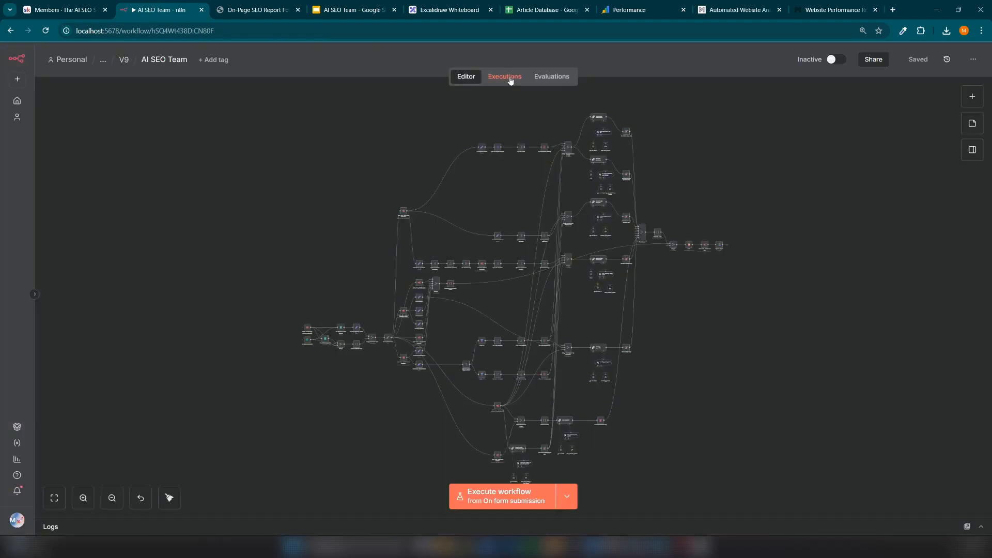
pyautogui.click(505, 76)
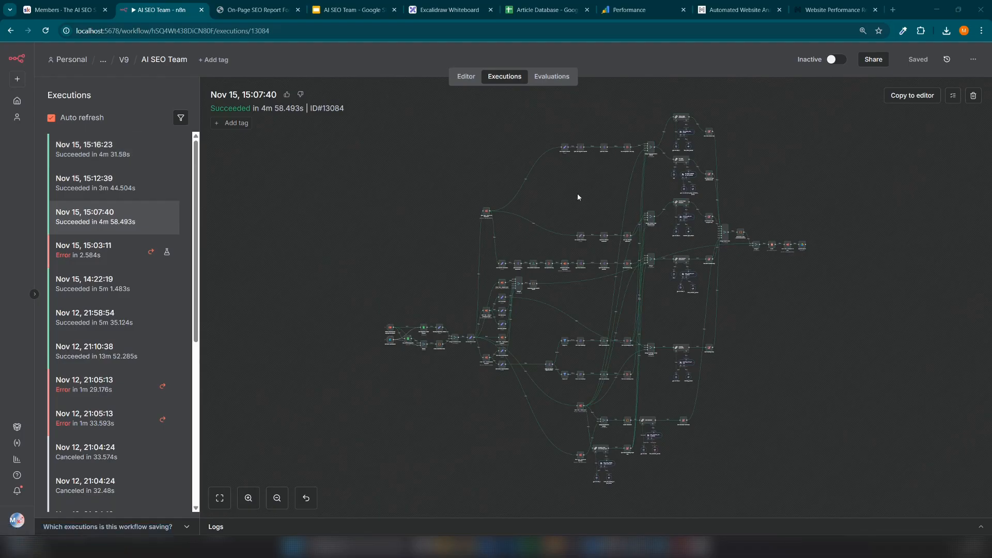
# - Check the Optimize column in the Article Database and return to the AI SEO Team executions
pyautogui.click(546, 12)
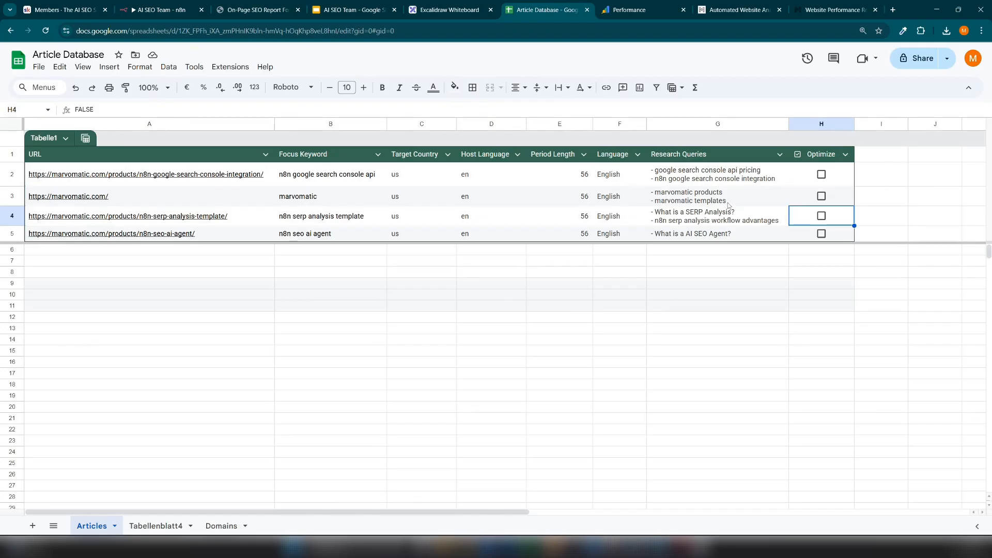
pyautogui.click(149, 6)
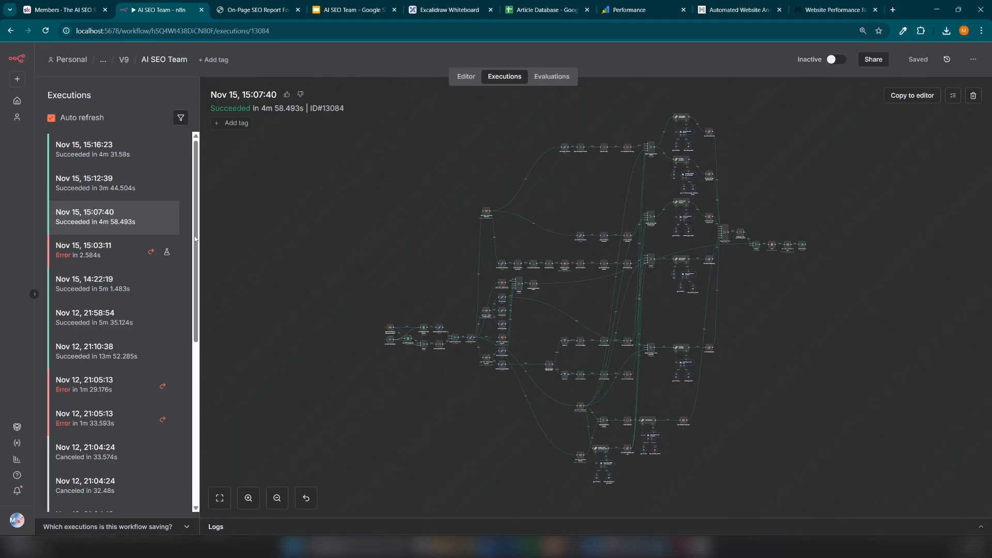
# - Open the Nov 15, 15:12:39 execution and download the HTML report from the Call 'Tool - Convert To File' node's output
pyautogui.click(121, 191)
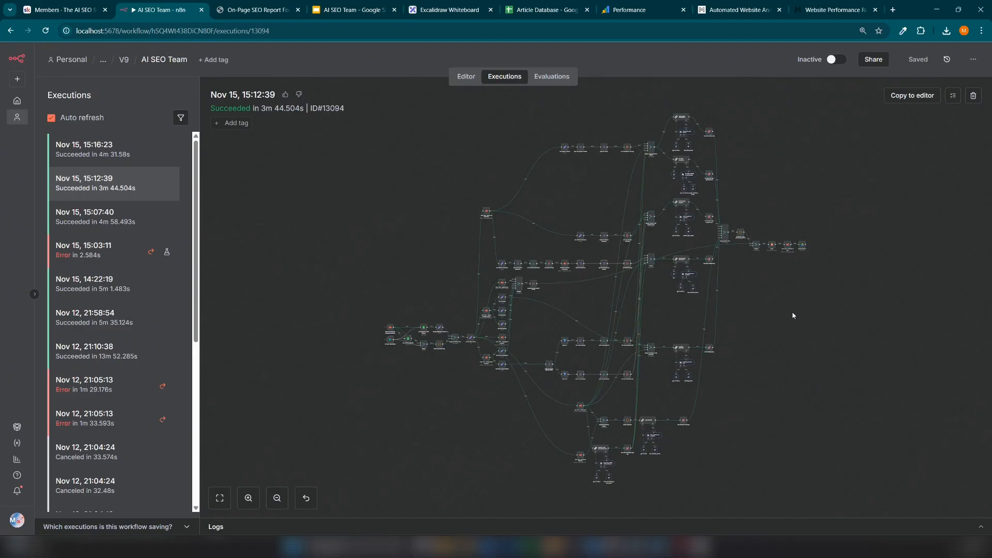
pyautogui.scroll(10, 794, 273)
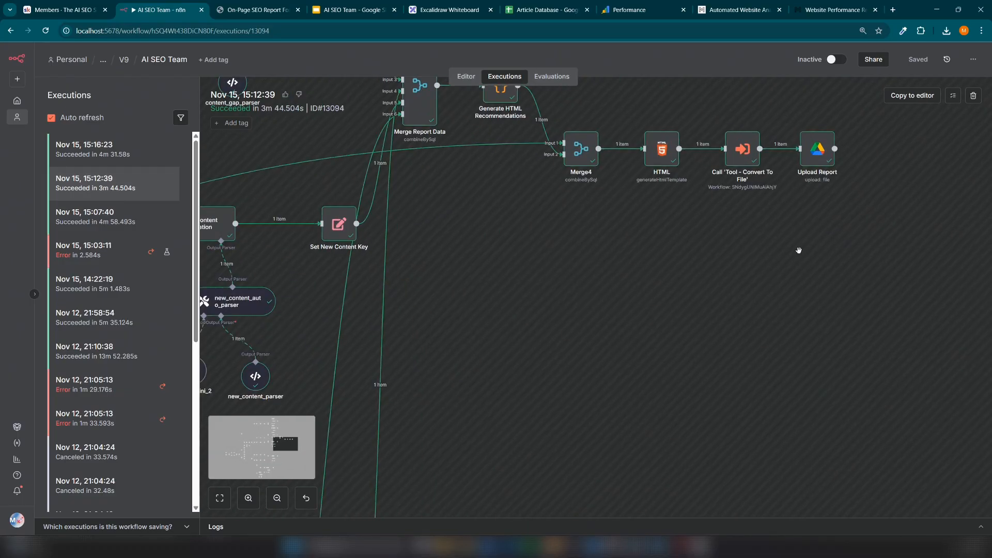
pyautogui.scroll(5, 796, 252)
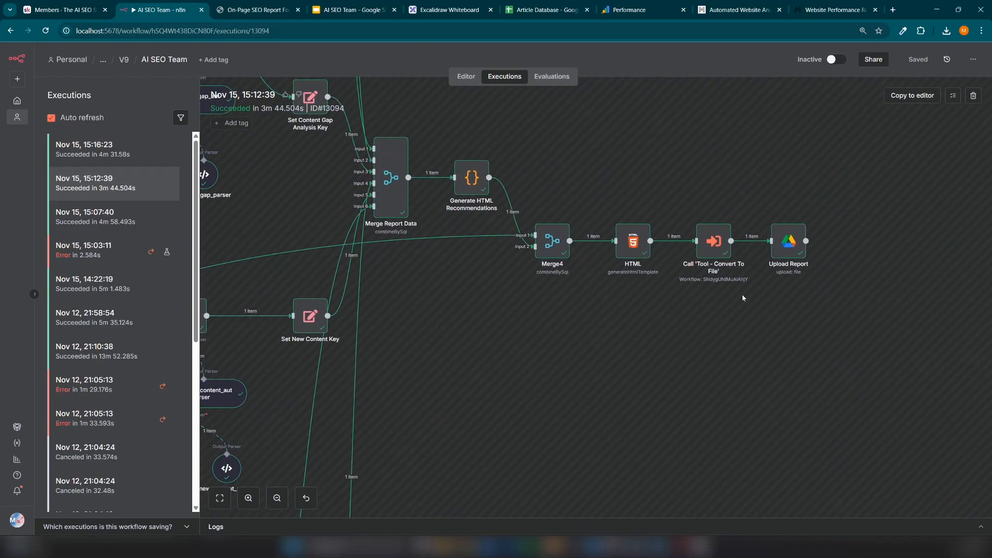
pyautogui.doubleClick(713, 242)
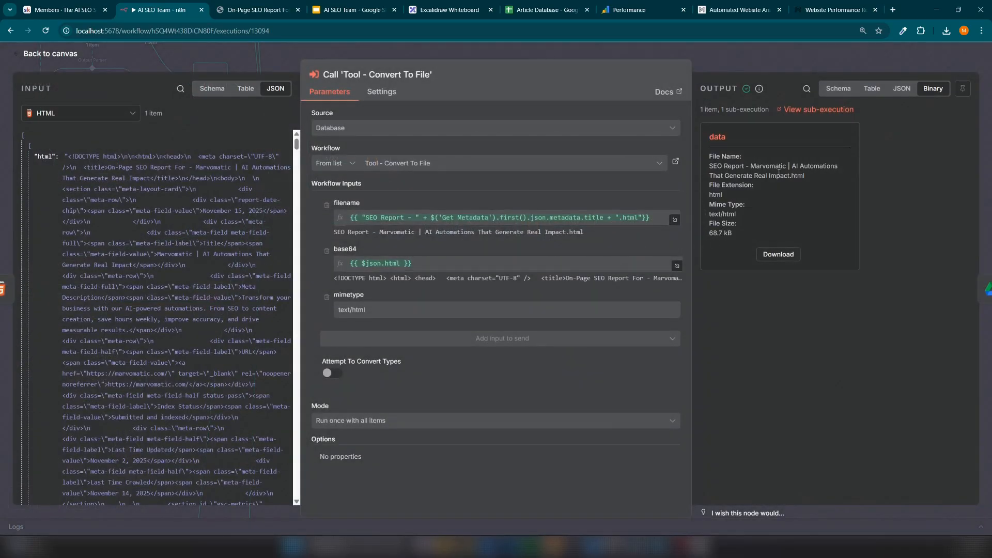
pyautogui.click(779, 254)
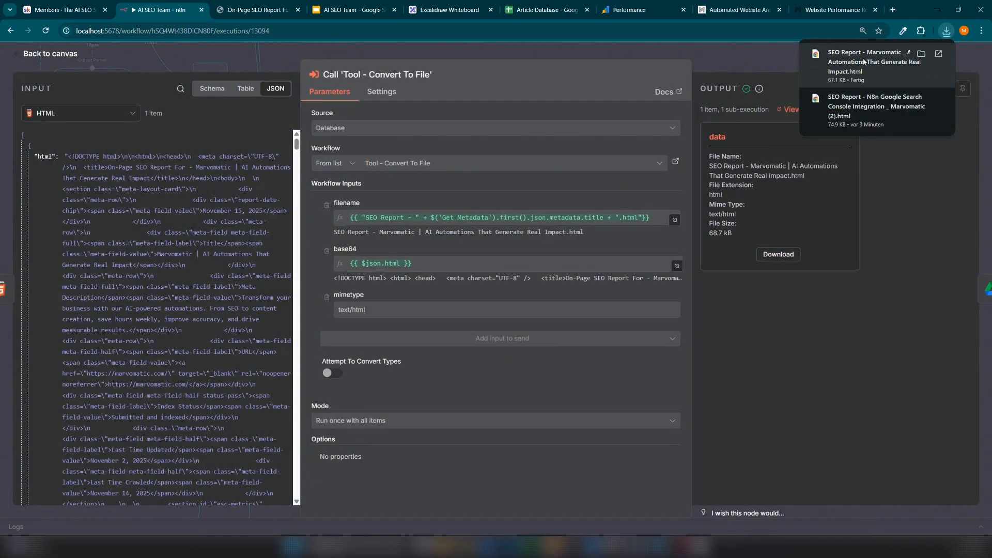
# - Open the downloaded Marvomatic SEO report and review it from the Search Console metrics down to the Fact-Checking section
pyautogui.click(863, 62)
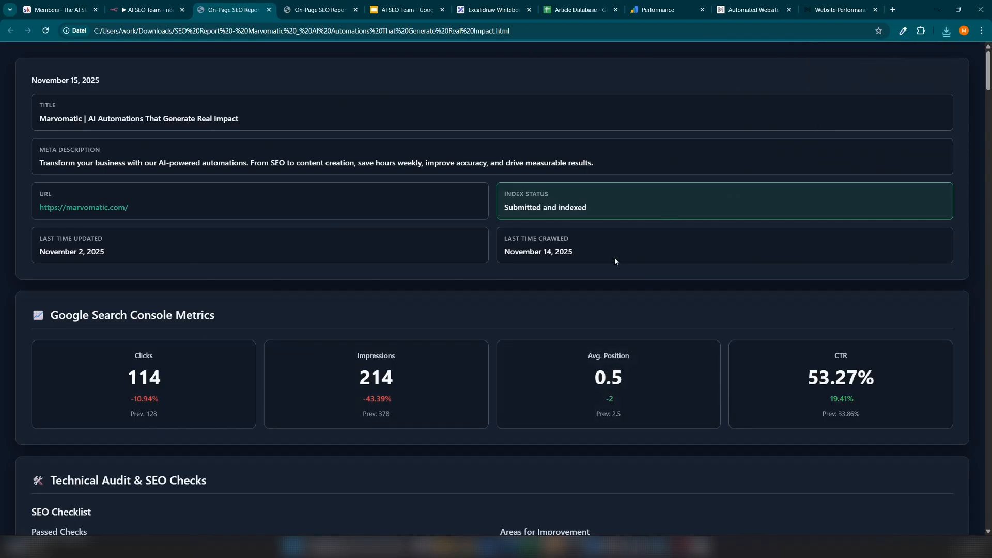
pyautogui.scroll(-10, 615, 262)
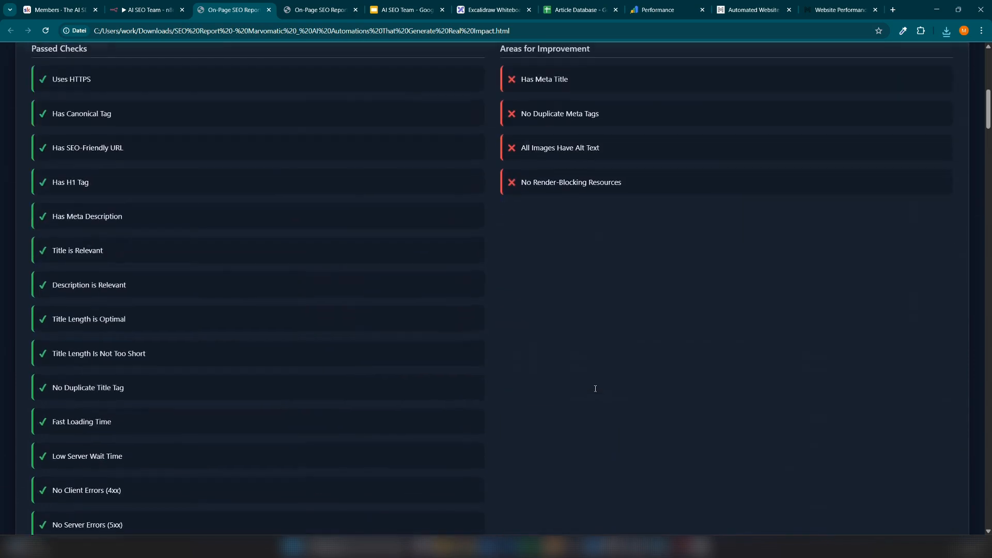
pyautogui.scroll(2, 595, 391)
pyautogui.scroll(-10, 597, 392)
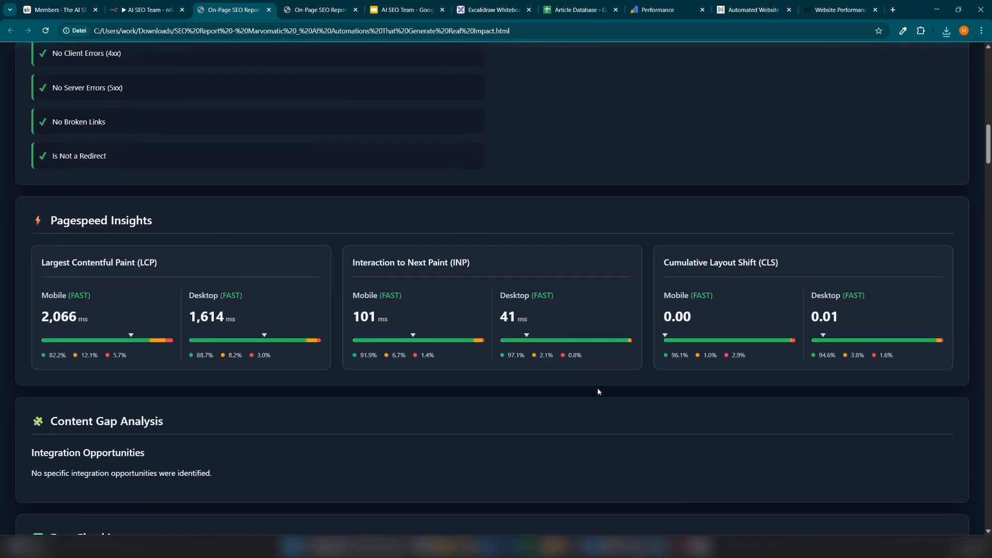
pyautogui.scroll(-8, 578, 382)
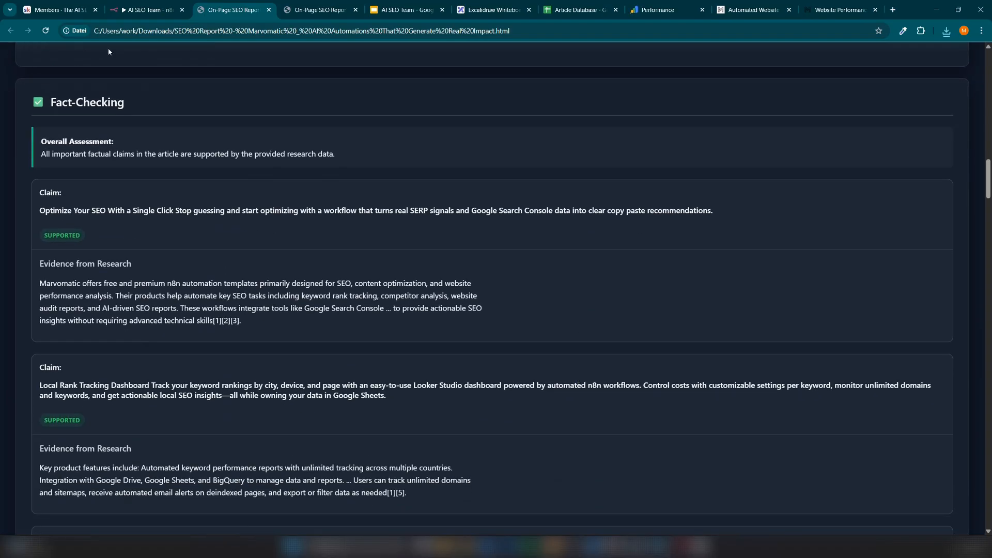
# - Return to the n8n execution, close the node details, and trace the workflow back to its trigger and input data nodes
pyautogui.click(137, 10)
pyautogui.click(801, 68)
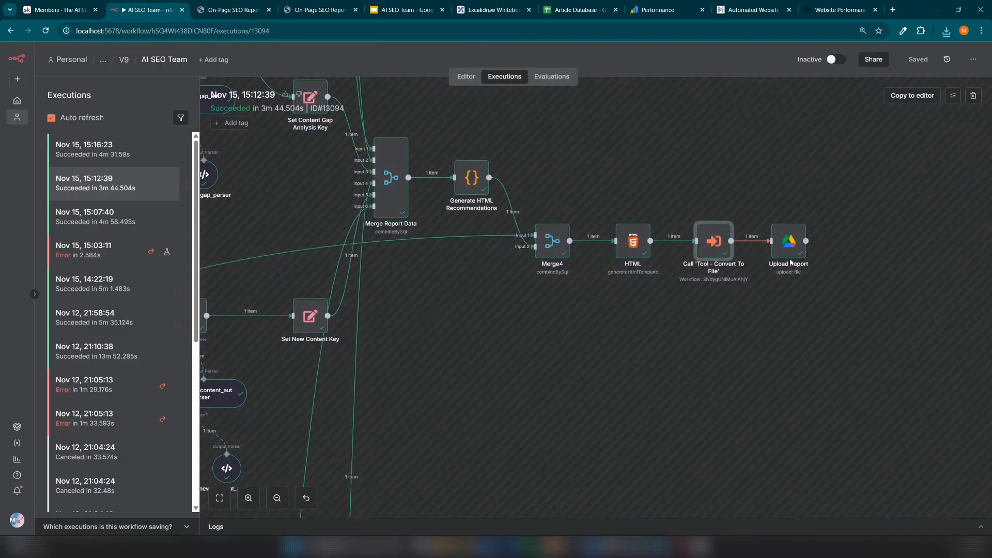
pyautogui.moveTo(762, 163); pyautogui.dragTo(841, 307)
pyautogui.moveTo(455, 384); pyautogui.dragTo(961, 360)
pyautogui.moveTo(252, 250); pyautogui.dragTo(730, 241)
pyautogui.moveTo(388, 252); pyautogui.dragTo(819, 190)
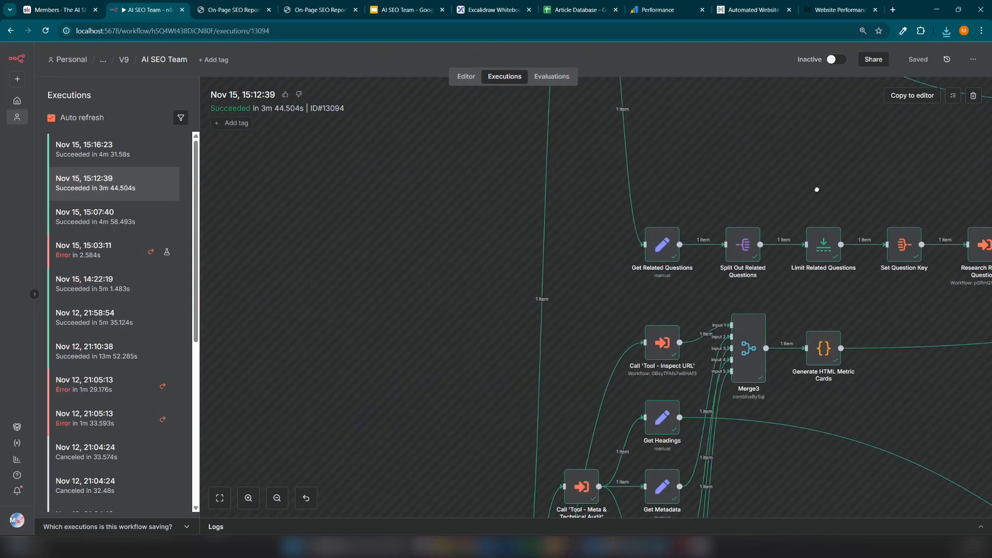
pyautogui.moveTo(471, 464); pyautogui.dragTo(490, 200)
pyautogui.moveTo(455, 254); pyautogui.dragTo(578, 249)
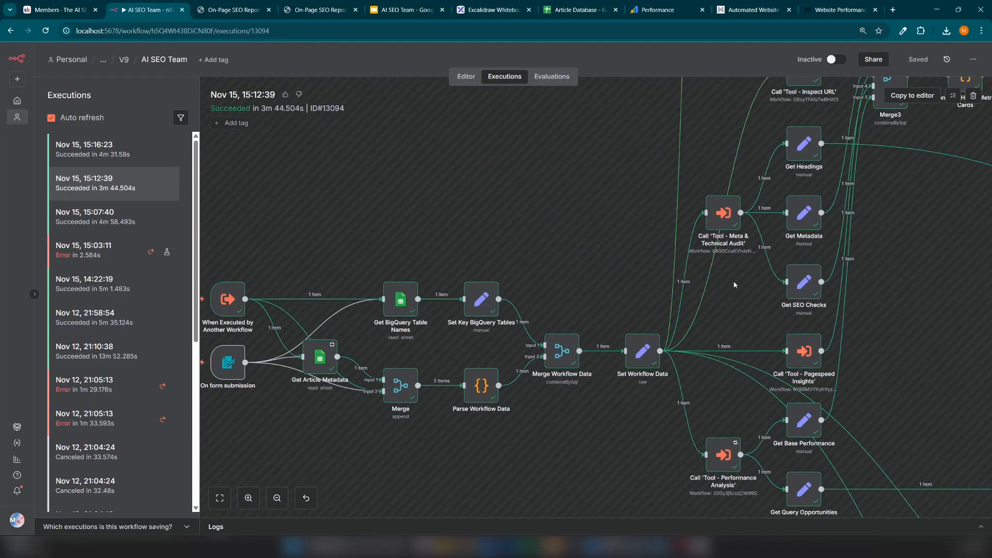
# - Switch to the Excalidraw whiteboard and examine the Input Params box, glancing at the Article Database sheet
pyautogui.click(481, 10)
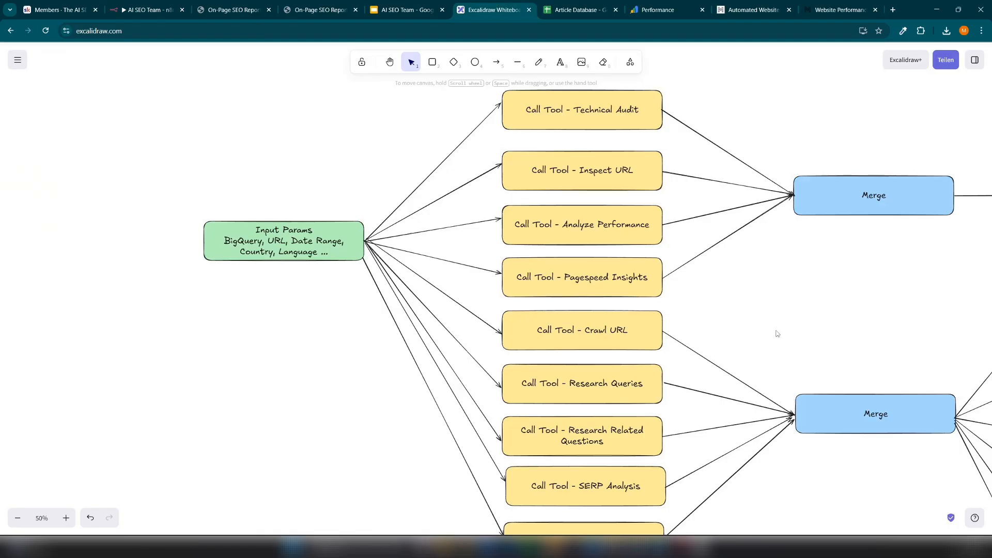
pyautogui.moveTo(171, 308); pyautogui.dragTo(383, 167)
pyautogui.click(346, 156)
pyautogui.click(580, 10)
pyautogui.hotkey('ctrl', 'shift', 'Tab')
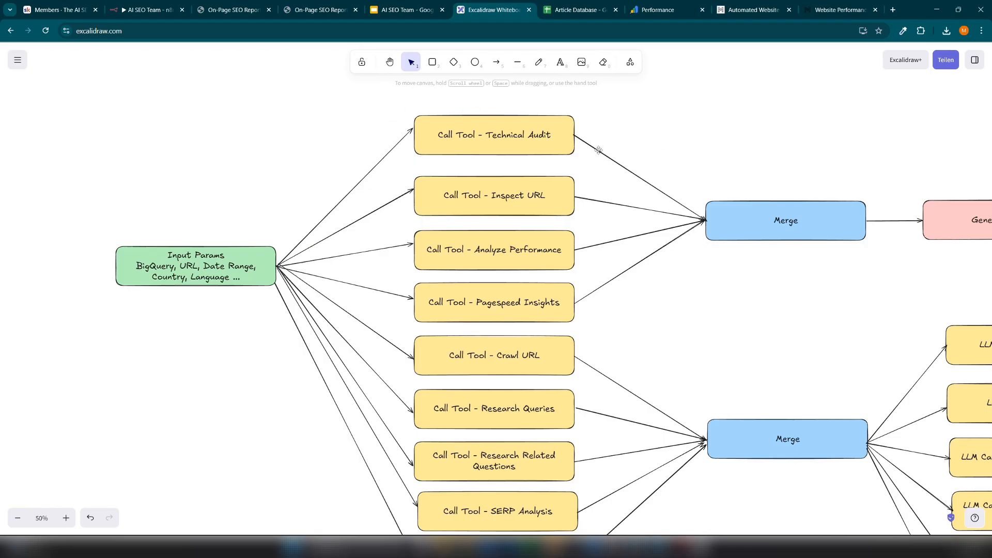
# - Go through the diagram's call boxes from Technical Audit and Inspect URL down to SERP Analysis and the last LLM call
pyautogui.scroll(-1, 600, 150)
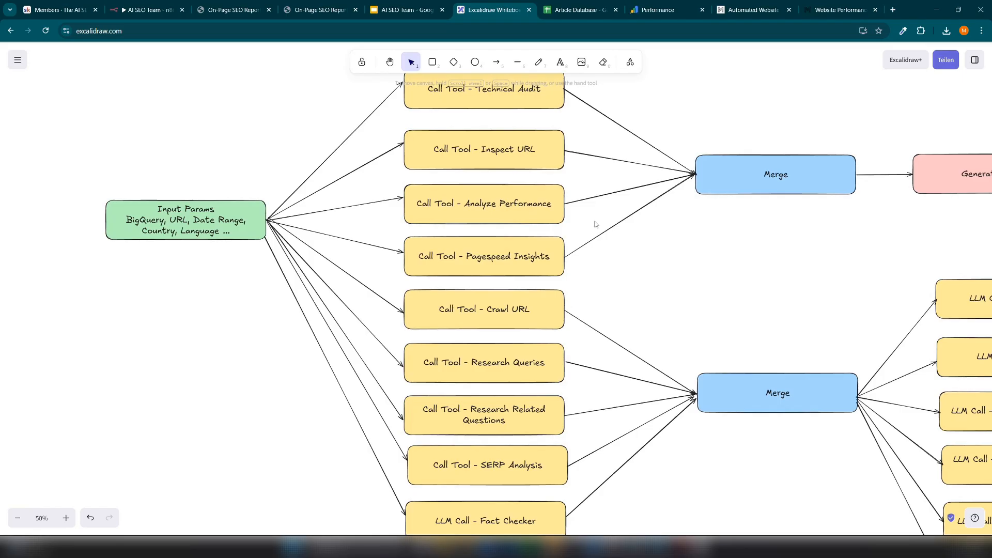
pyautogui.moveTo(593, 225); pyautogui.dragTo(384, 191)
pyautogui.moveTo(377, 273); pyautogui.dragTo(599, 341)
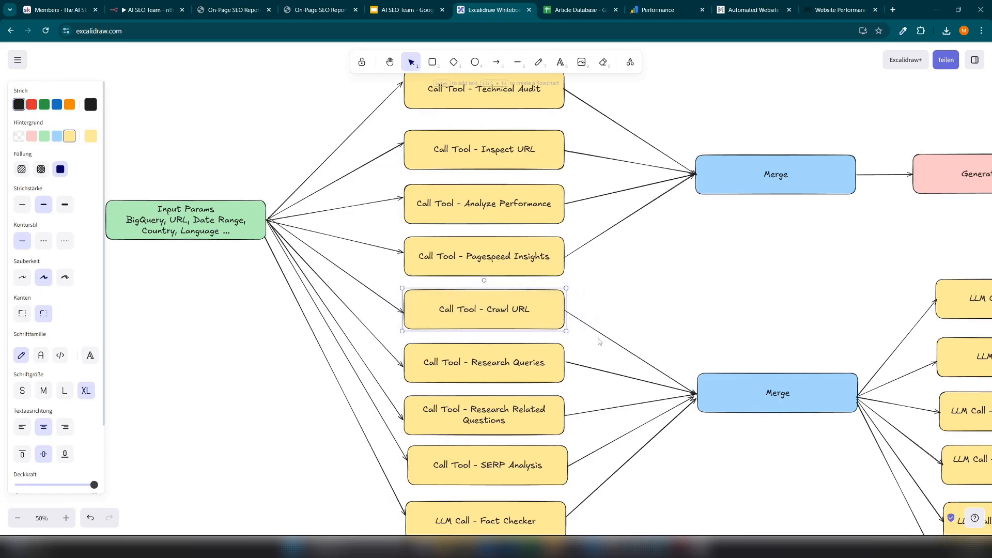
pyautogui.scroll(-1, 599, 325)
pyautogui.moveTo(597, 313); pyautogui.dragTo(410, 359)
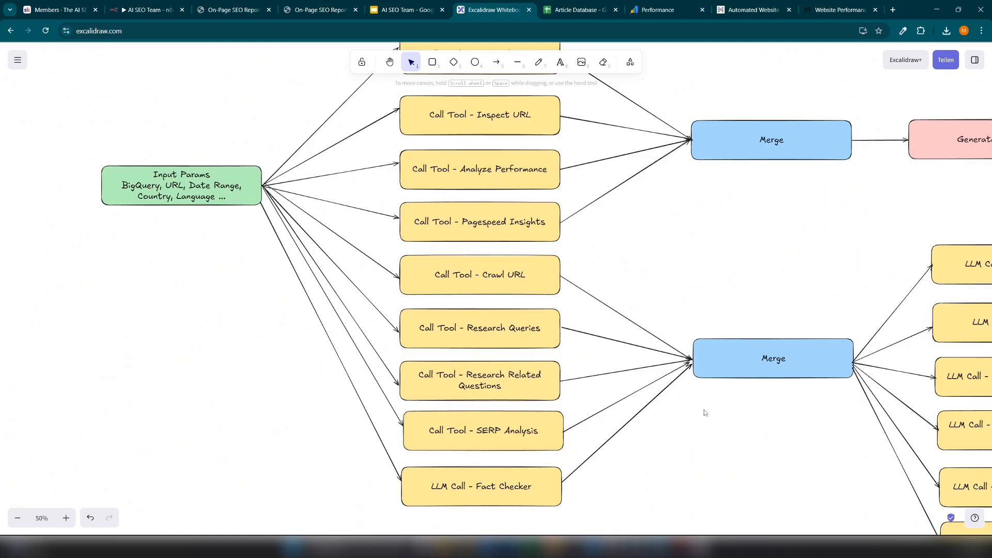
pyautogui.moveTo(579, 451); pyautogui.dragTo(390, 404)
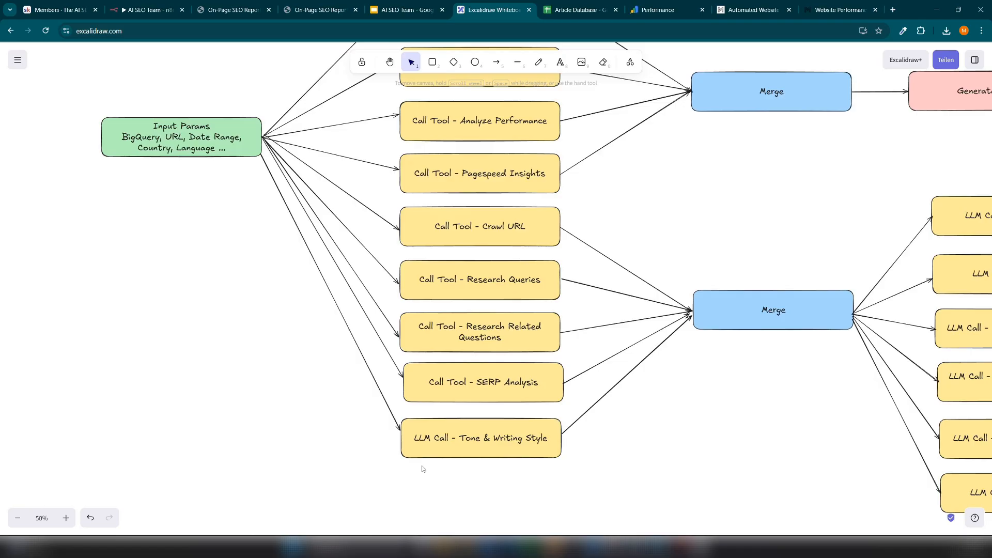
# - Trace how the first four tool calls merge into Generate Report Part 1 in the diagram
pyautogui.moveTo(813, 378); pyautogui.dragTo(472, 366)
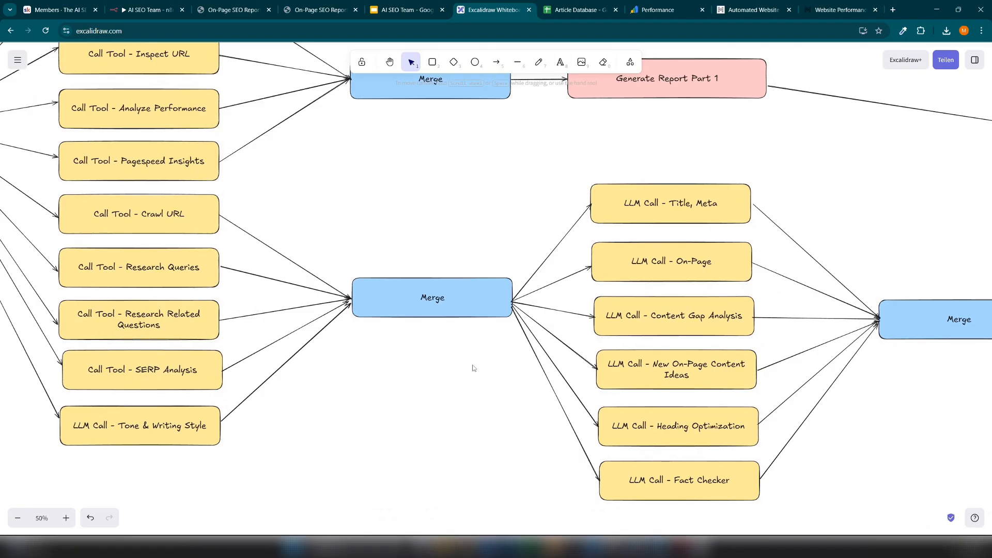
pyautogui.moveTo(385, 364); pyautogui.dragTo(595, 466)
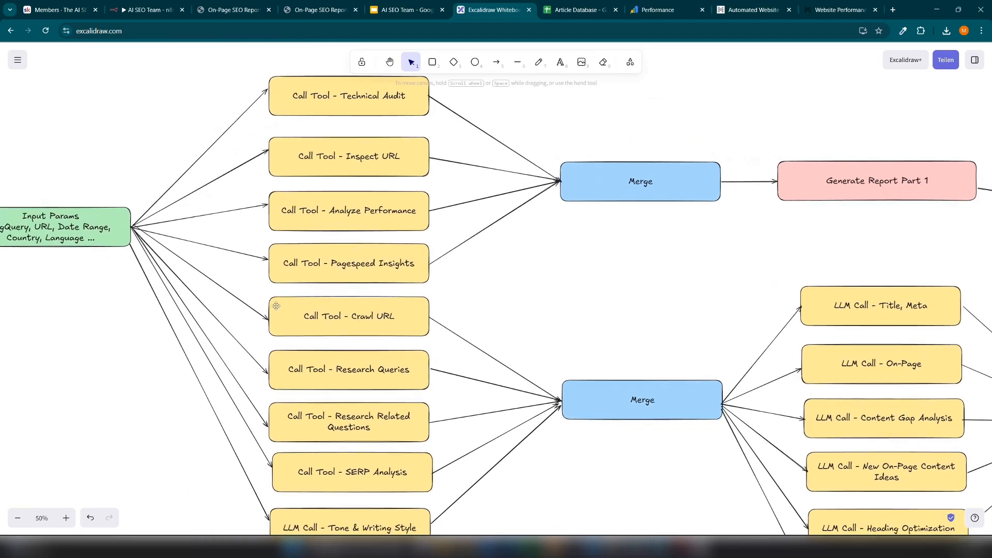
pyautogui.moveTo(538, 263); pyautogui.dragTo(766, 143)
pyautogui.click(800, 112)
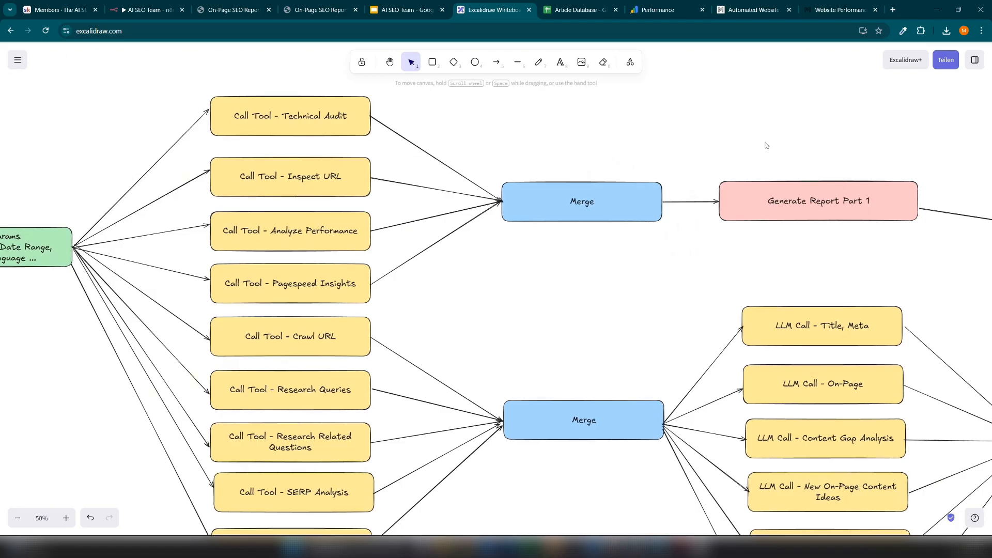
pyautogui.moveTo(472, 306); pyautogui.dragTo(210, 270)
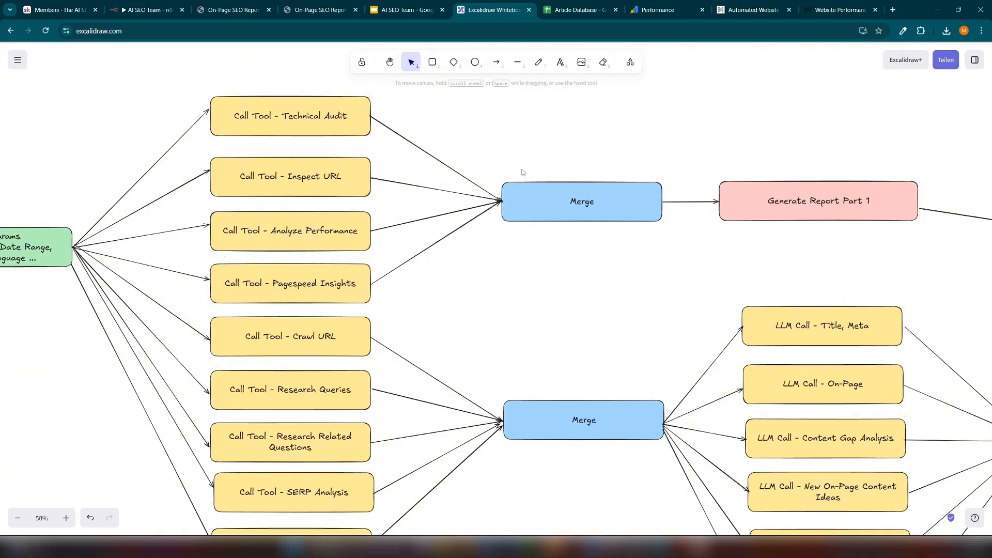
pyautogui.moveTo(535, 202); pyautogui.dragTo(646, 277)
pyautogui.hscroll(5, 593, 268)
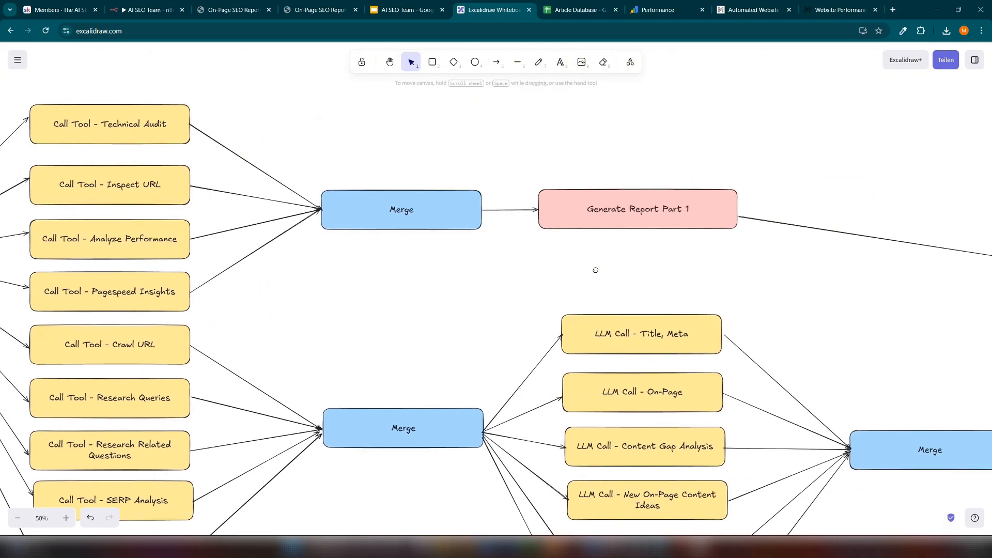
# - Switch to the Marvomatic SEO report and review its metadata, Google Search Console Metrics and Technical Audit & SEO Checks sections
pyautogui.click(230, 10)
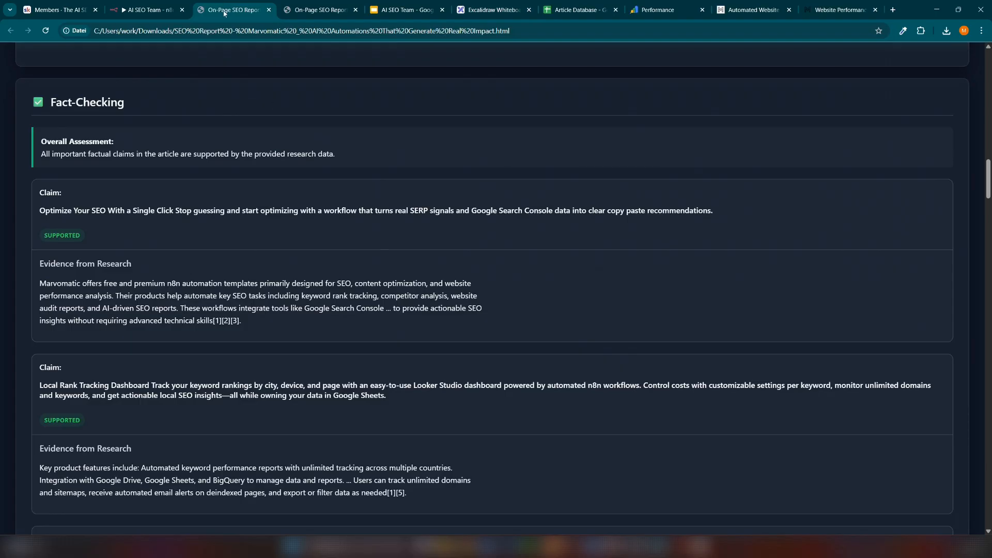
pyautogui.scroll(10, 342, 228)
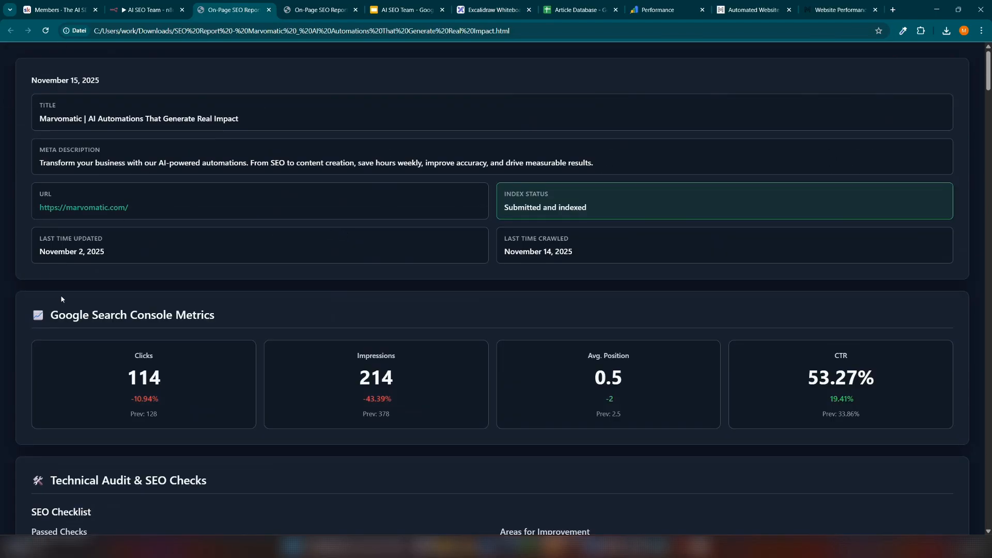
pyautogui.scroll(-3, 317, 268)
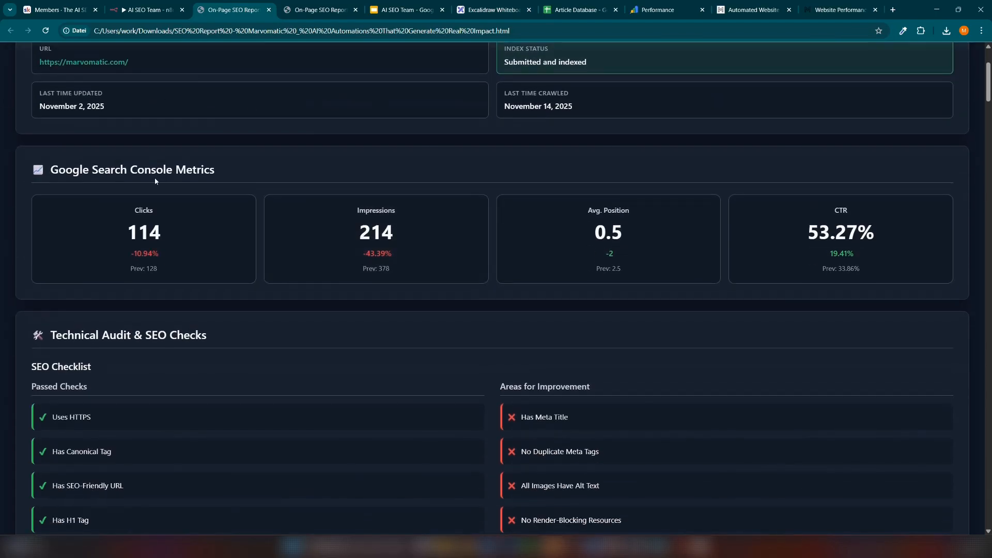
pyautogui.scroll(-2, 124, 262)
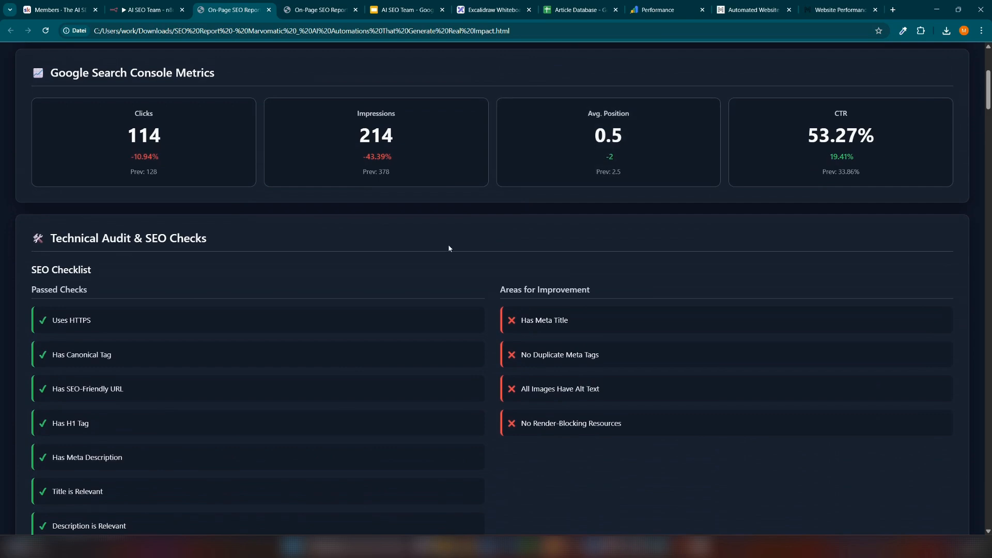
# - Return to the Excalidraw diagram and examine the LLM Call boxes from Title, Meta to Fact Checker
pyautogui.click(490, 10)
pyautogui.scroll(-3, 456, 343)
pyautogui.hscroll(2, 456, 343)
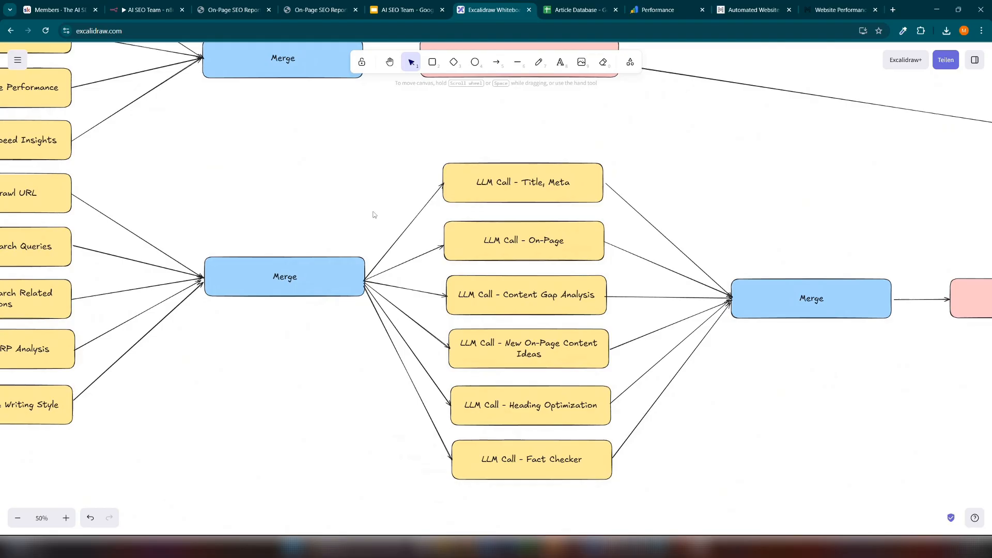
pyautogui.moveTo(431, 217); pyautogui.dragTo(625, 275)
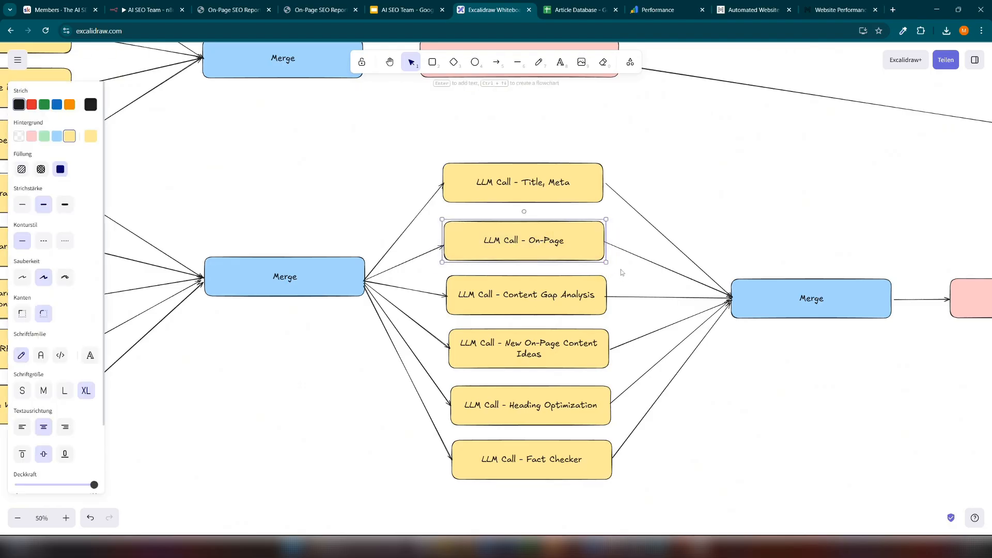
pyautogui.click(628, 277)
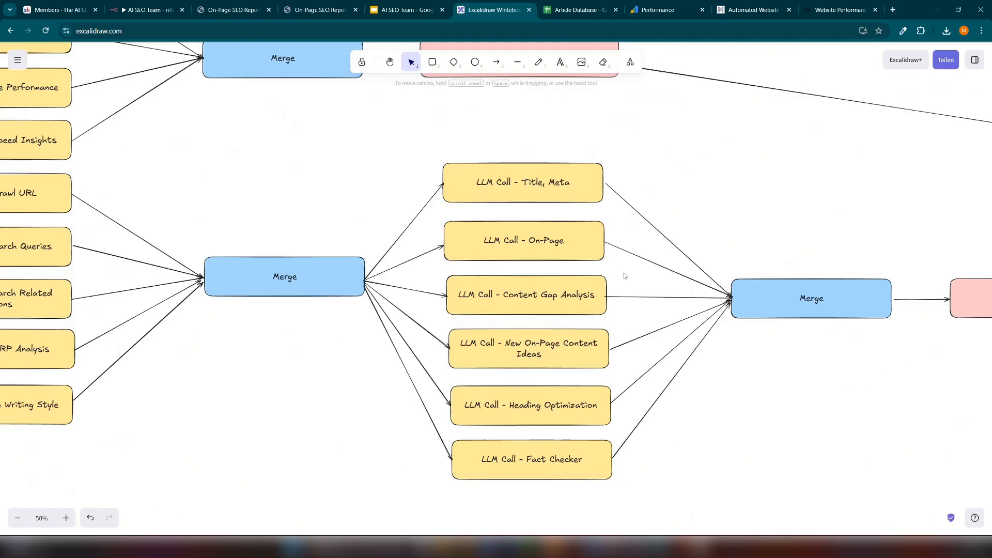
pyautogui.moveTo(637, 321)
pyautogui.mouseDown()
pyautogui.moveTo(555, 327)
pyautogui.moveTo(452, 367)
pyautogui.moveTo(601, 435)
pyautogui.mouseUp()
pyautogui.moveTo(633, 488); pyautogui.dragTo(428, 438)
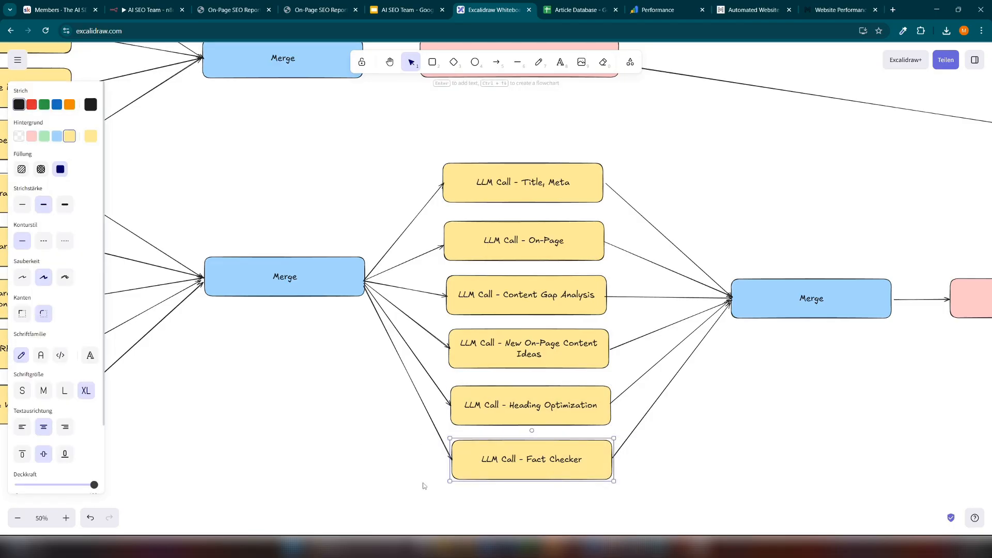
# - Select all six LLM Call boxes and follow the diagram through Generate Report Part 2 to the final Merge
pyautogui.moveTo(423, 484); pyautogui.dragTo(669, 102)
pyautogui.hscroll(5, 871, 231)
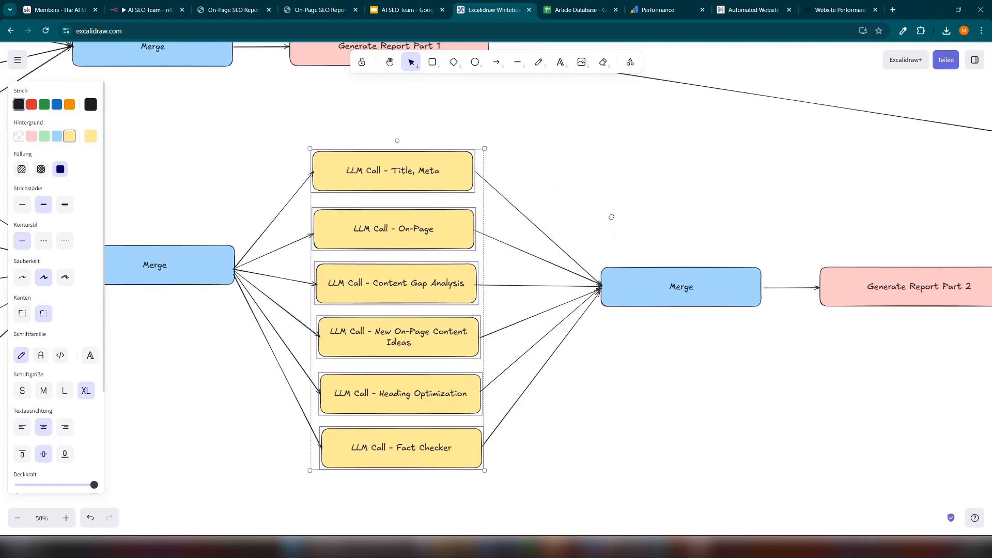
pyautogui.hscroll(3, 555, 342)
pyautogui.scroll(1, 555, 342)
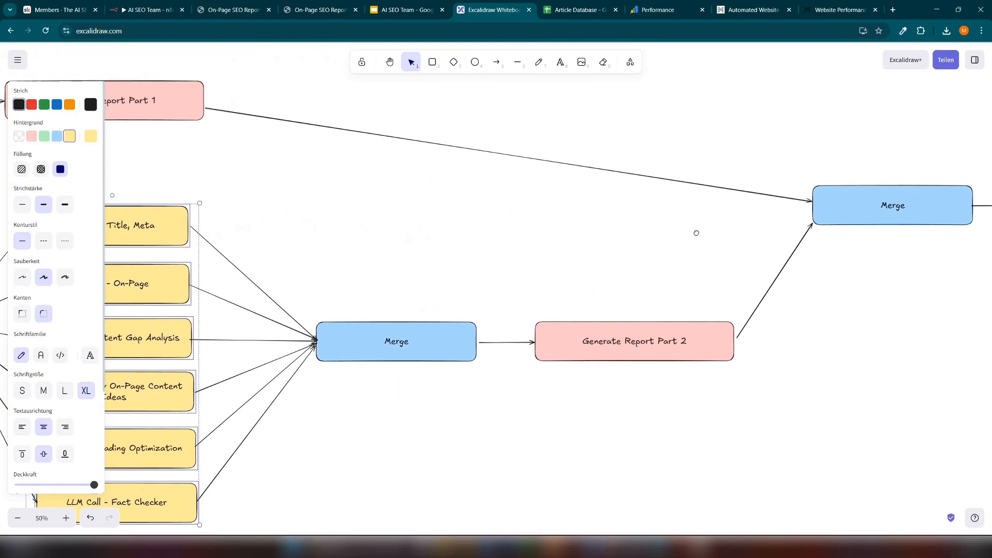
# - Switch back to the Marvomatic SEO report and locate its Content Gap Analysis and Fact-Checking sections
pyautogui.click(230, 10)
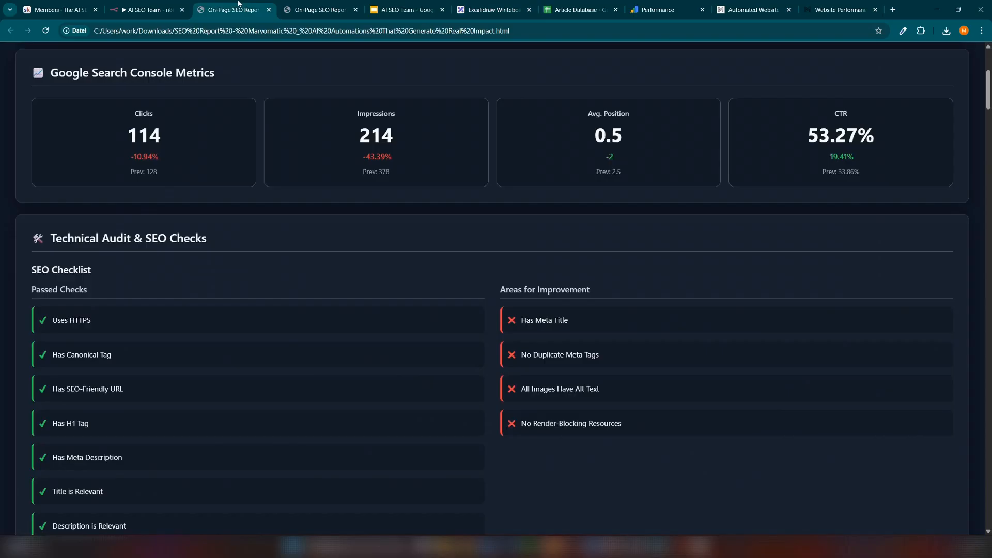
pyautogui.scroll(-15, 573, 370)
pyautogui.scroll(-7, 579, 373)
pyautogui.scroll(11, 579, 373)
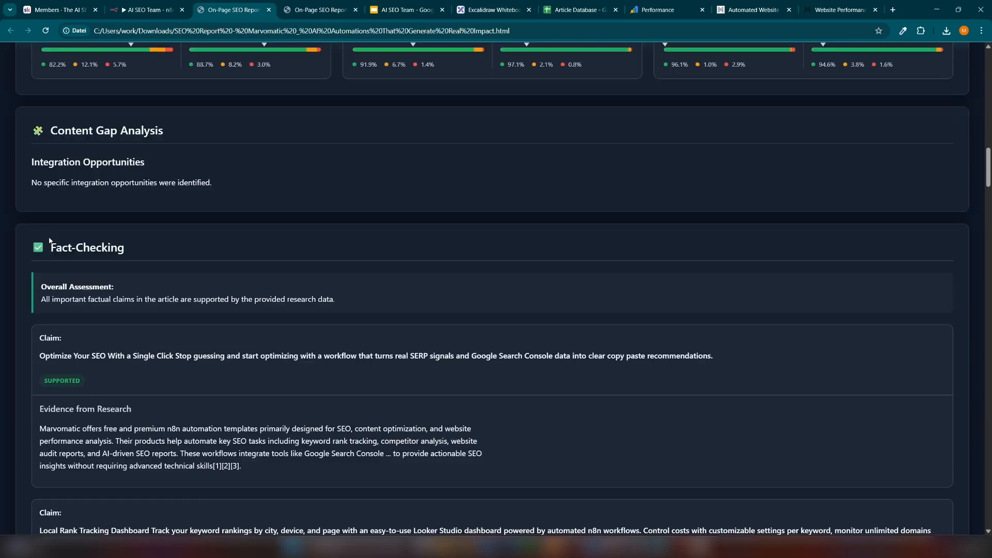
# - Review the report's Content Updates & Extensions paragraph rewrites and its Proposed Content Outline
pyautogui.scroll(10, 408, 395)
pyautogui.scroll(-20, 407, 387)
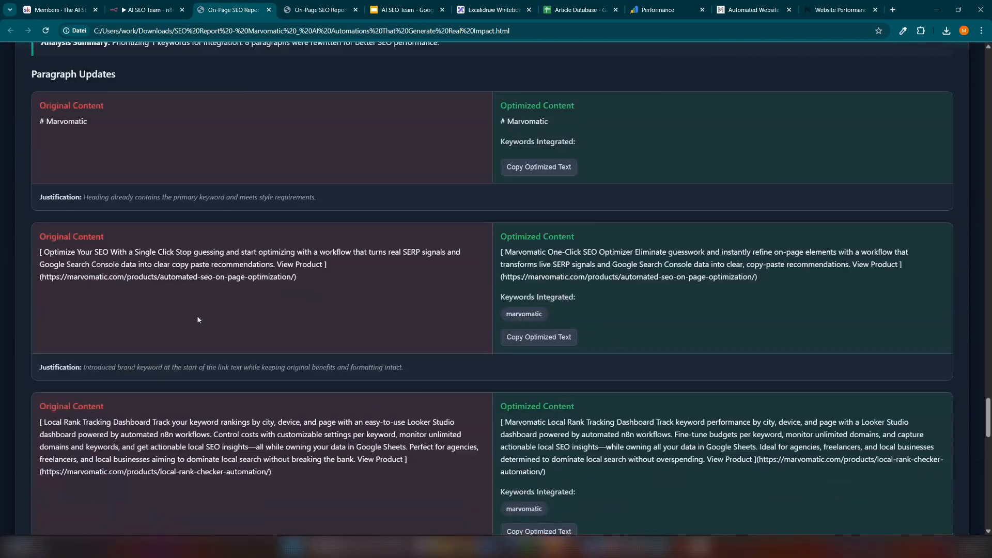
pyautogui.scroll(5, 197, 315)
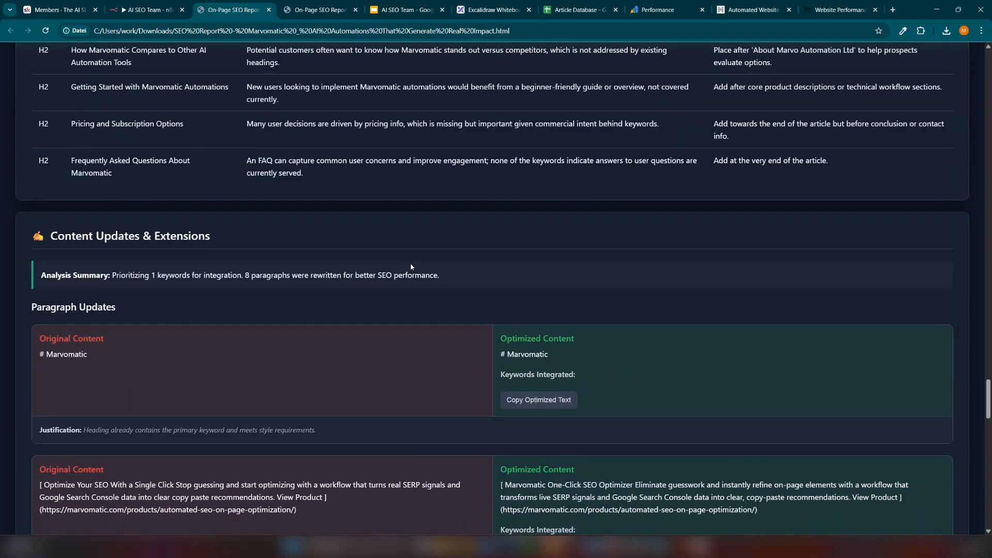
pyautogui.scroll(12, 411, 268)
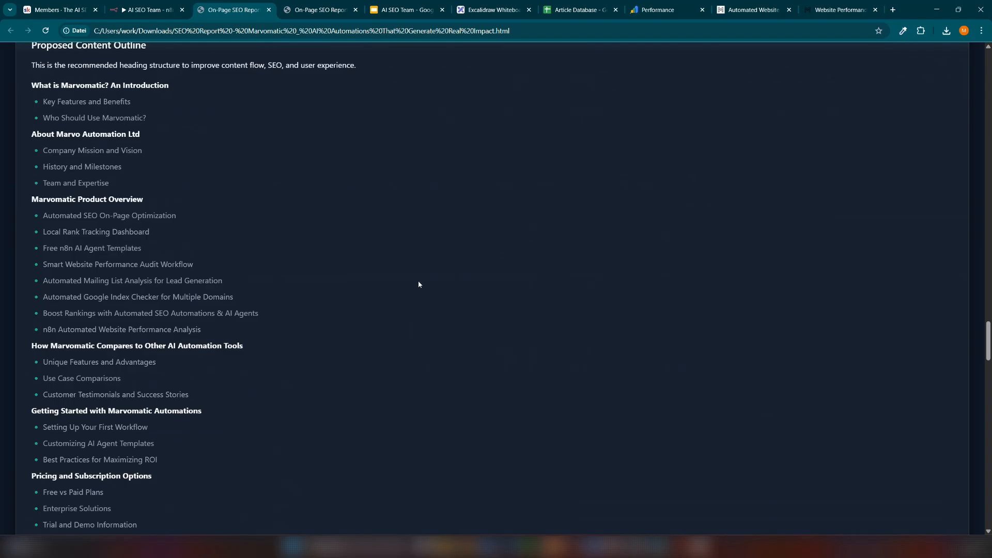
# - Return to the Excalidraw diagram and follow the final Merge to the HTML Generation, File Conversion, Upload box
pyautogui.click(509, 10)
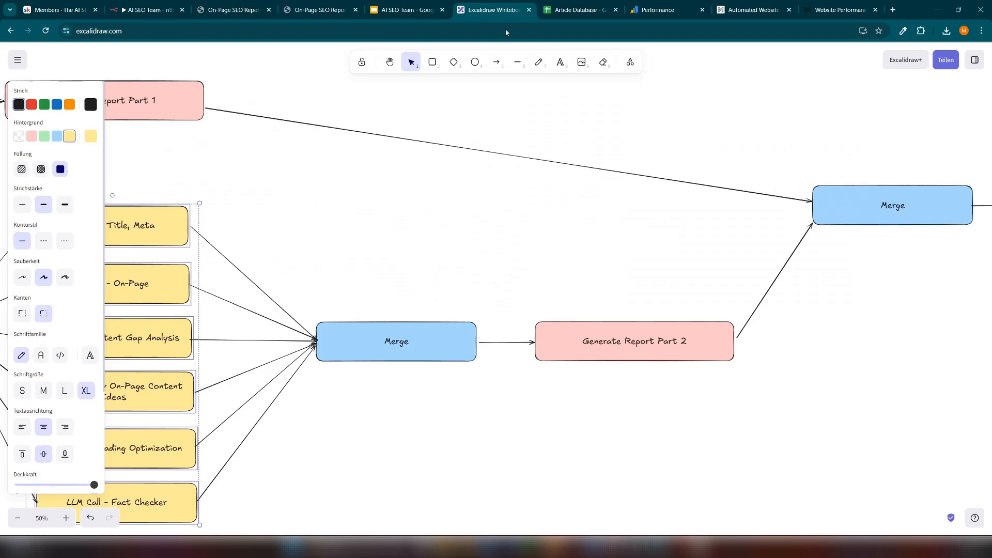
pyautogui.moveTo(858, 159); pyautogui.dragTo(349, 167)
pyautogui.moveTo(277, 160); pyautogui.dragTo(814, 151)
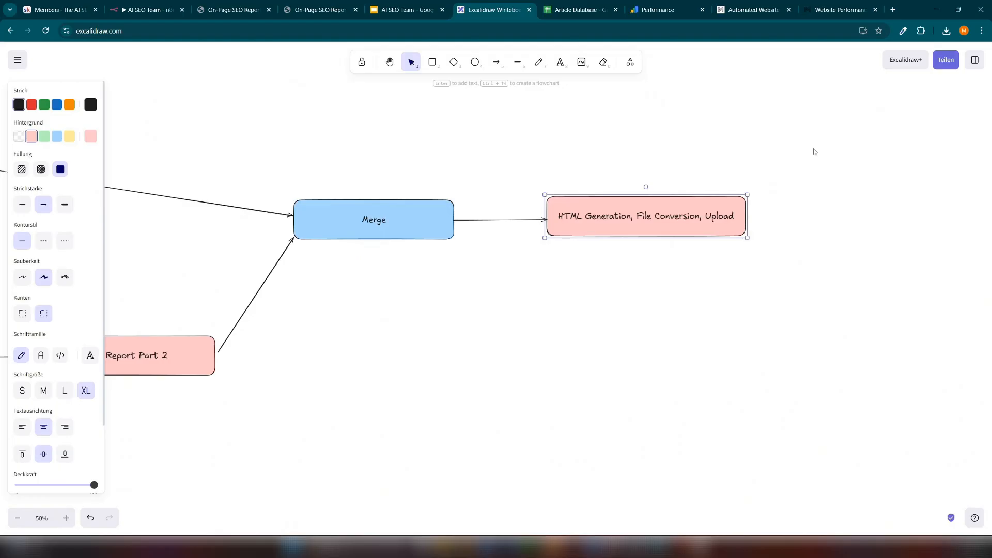
pyautogui.moveTo(637, 155); pyautogui.dragTo(658, 196)
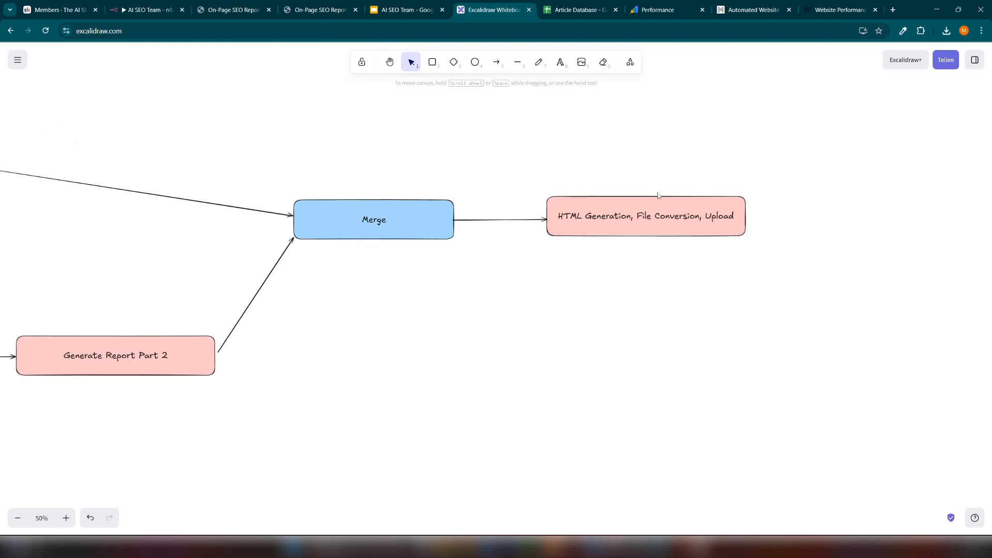
# - Switch to the n8n workflow execution and inspect the Get BigQuery Table Names and Get Article Metadata nodes
pyautogui.click(142, 10)
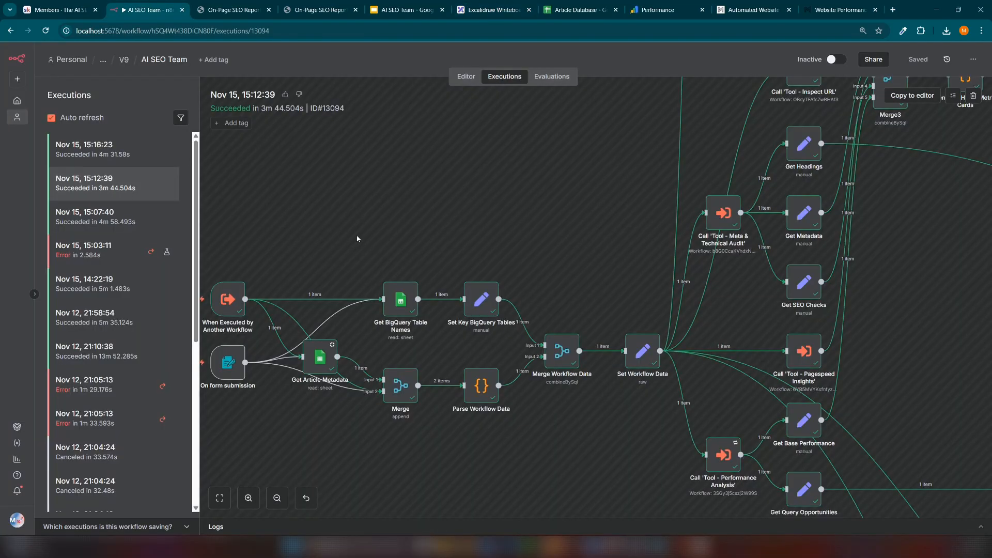
pyautogui.moveTo(356, 234); pyautogui.dragTo(399, 201)
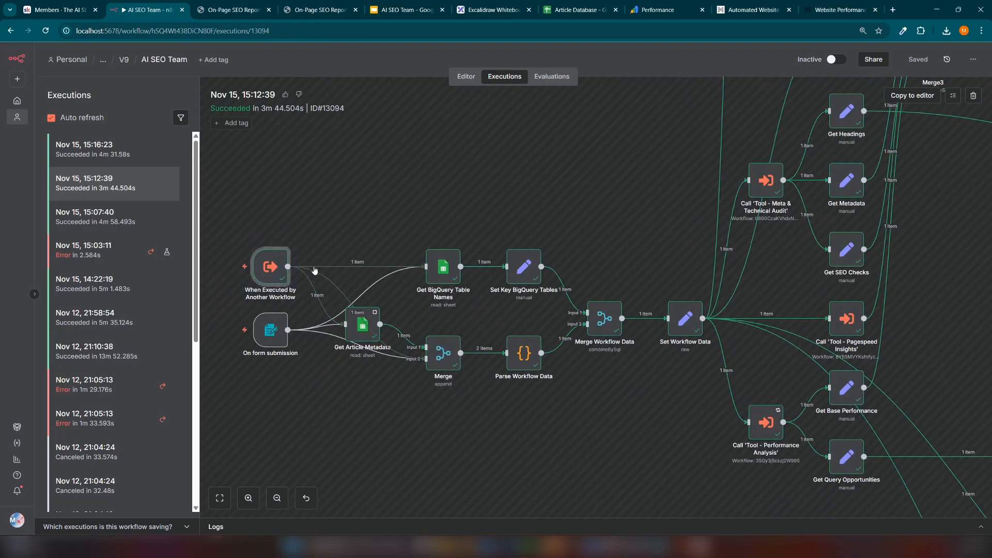
pyautogui.doubleClick(442, 270)
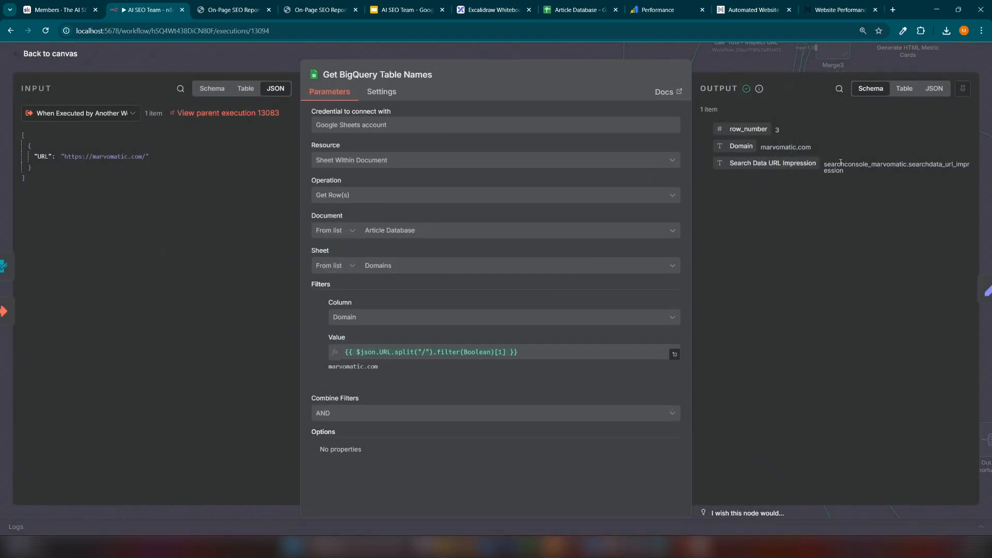
pyautogui.click(760, 70)
pyautogui.doubleClick(369, 316)
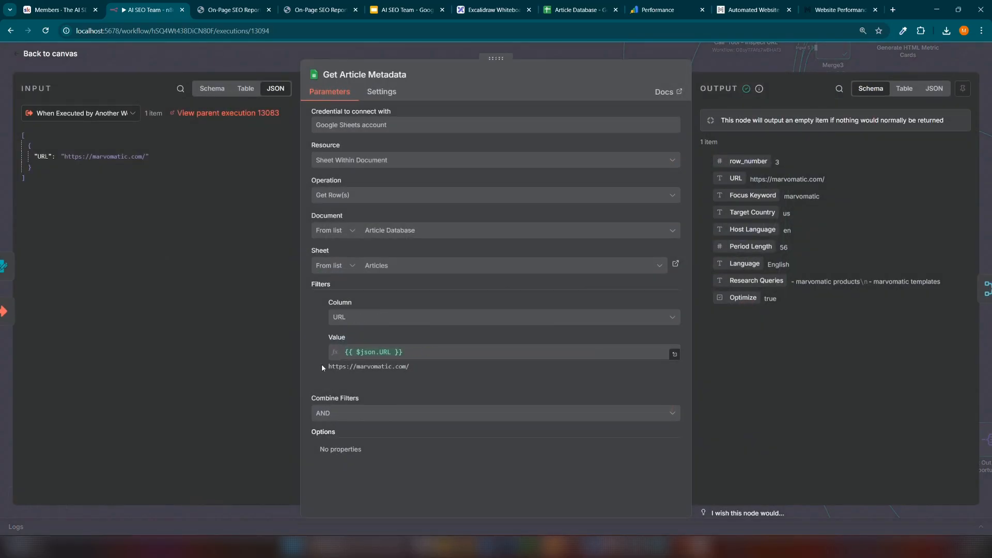
pyautogui.click(749, 58)
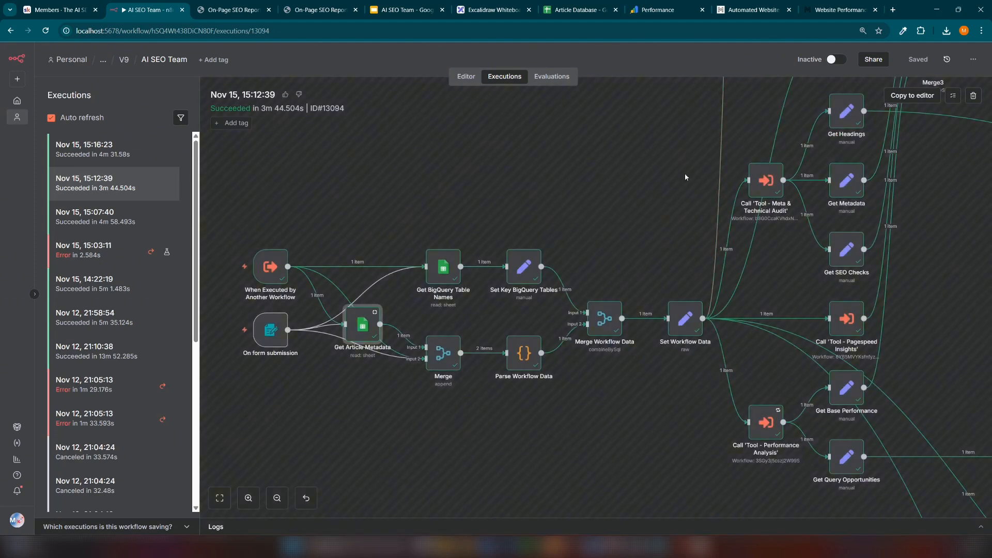
# - Inspect the input and output data of the Call 'Tool - Inspect URL' node
pyautogui.moveTo(661, 141); pyautogui.dragTo(407, 290)
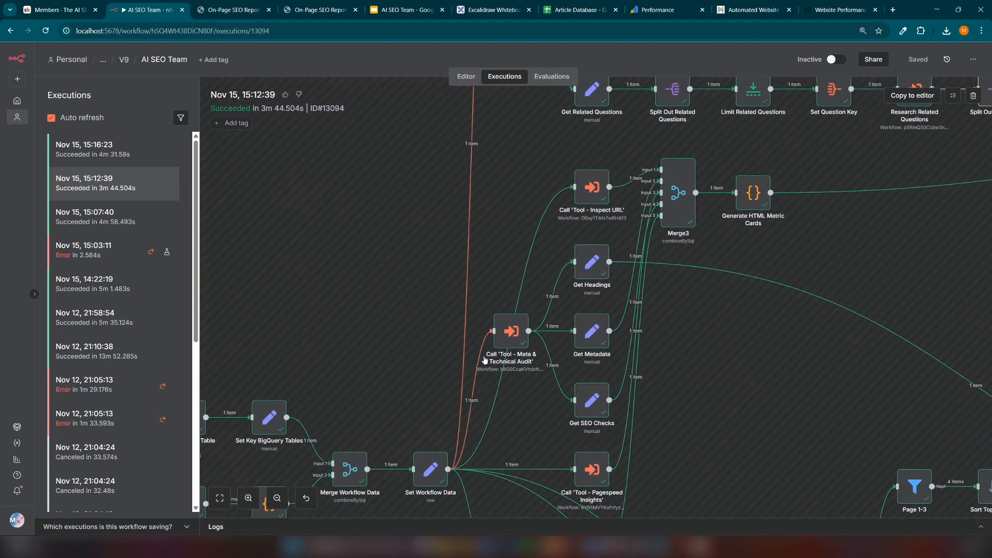
pyautogui.click(595, 190)
pyautogui.doubleClick(594, 190)
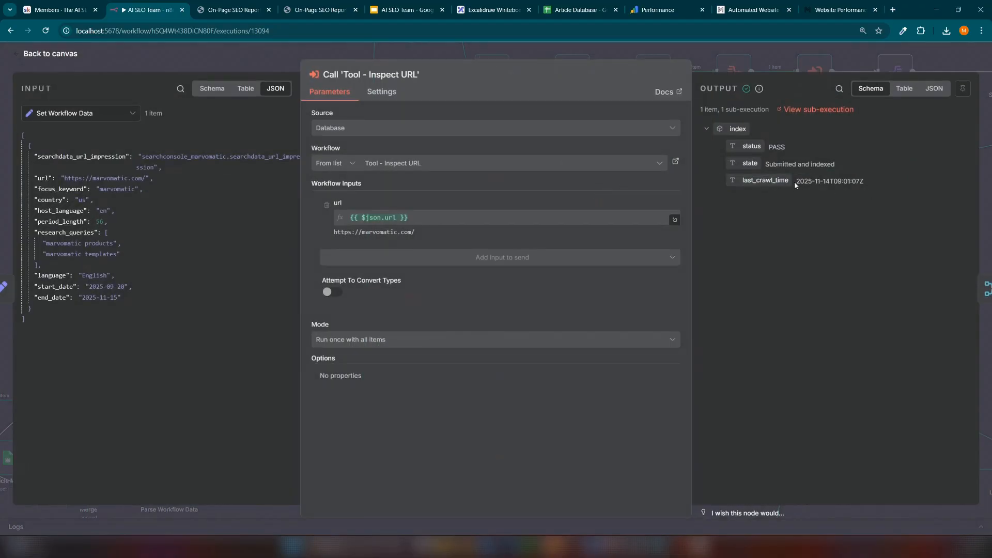
pyautogui.press('Escape')
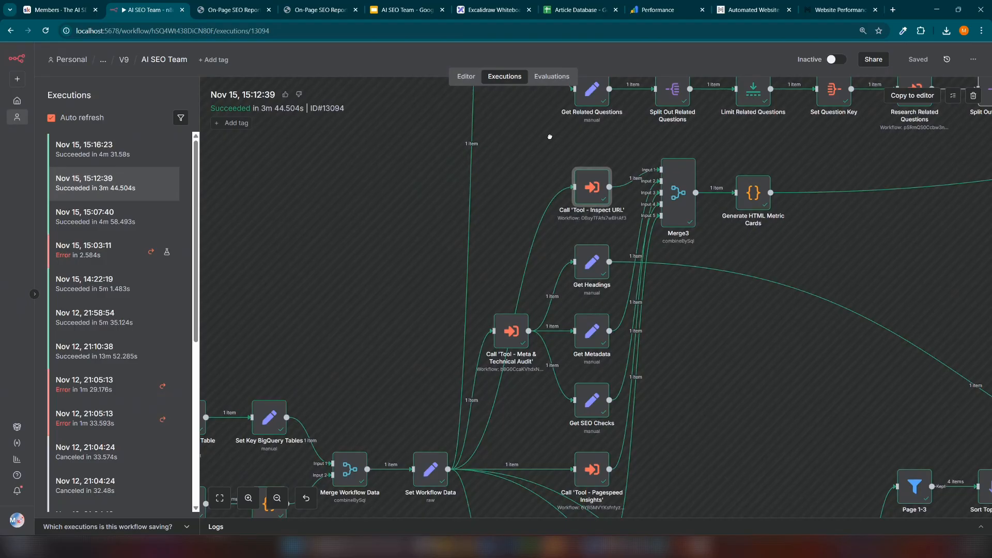
# - Inspect the Call 'Tool - SERP & AI Overview' node's output, collapsing its organic_results and related_searches groups
pyautogui.moveTo(549, 138); pyautogui.dragTo(423, 385)
pyautogui.moveTo(522, 178); pyautogui.dragTo(564, 364)
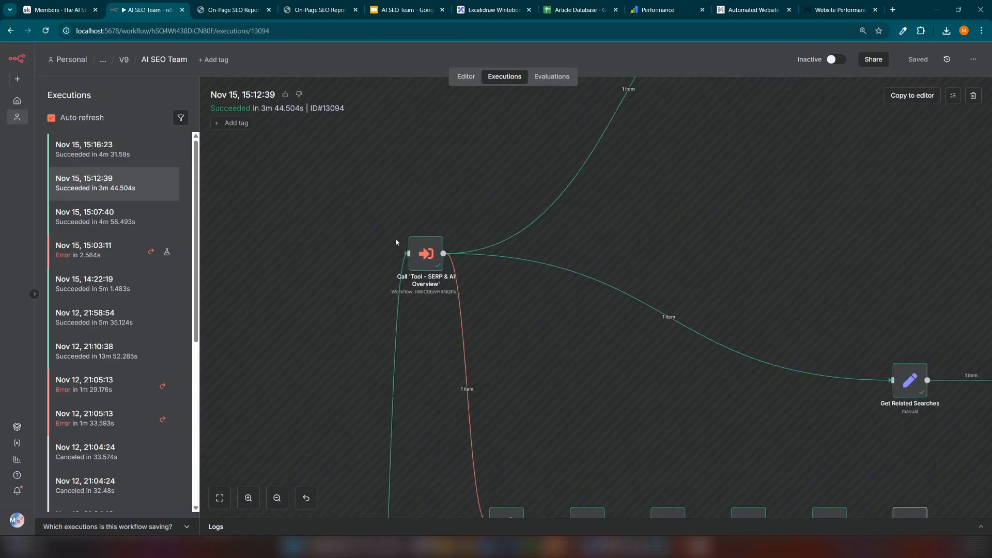
pyautogui.doubleClick(414, 261)
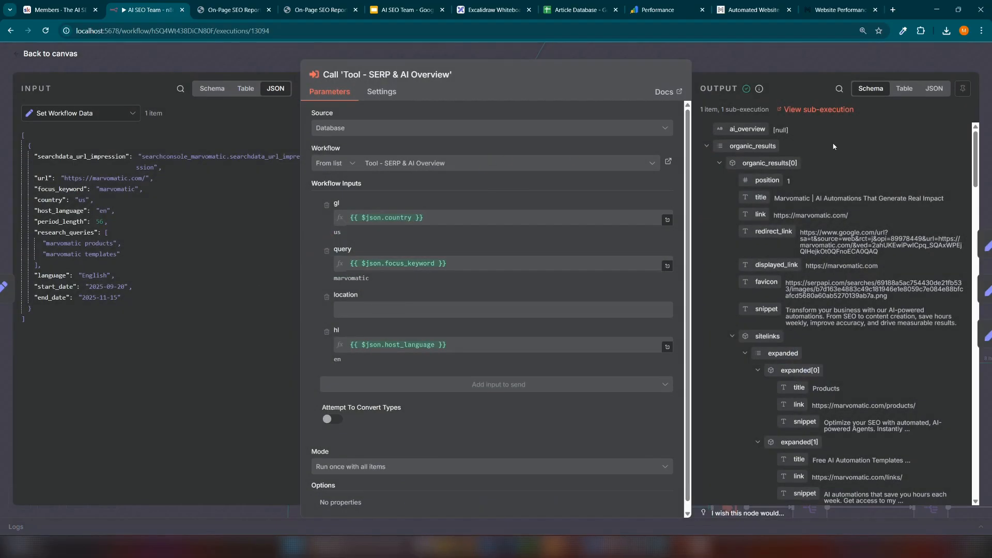
pyautogui.click(706, 146)
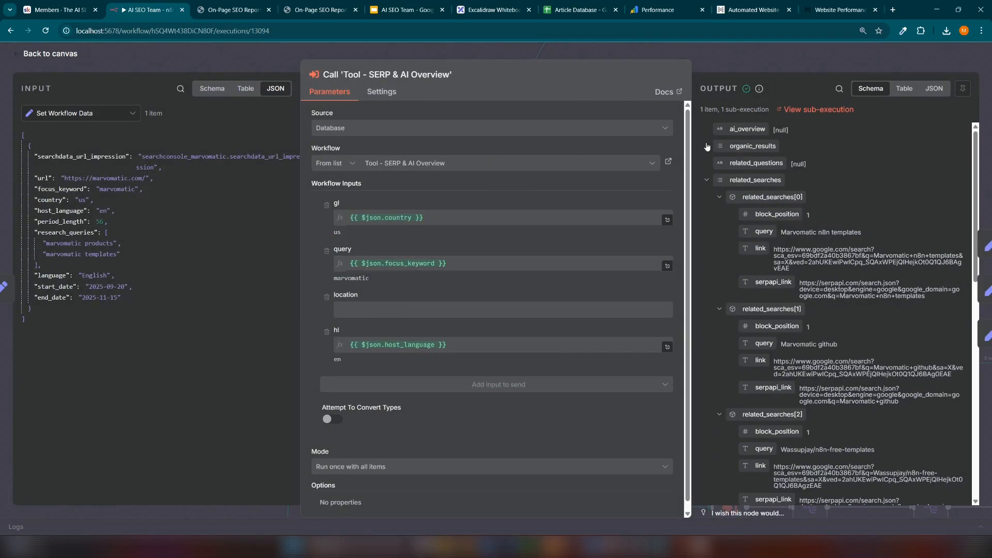
pyautogui.click(706, 180)
pyautogui.click(796, 47)
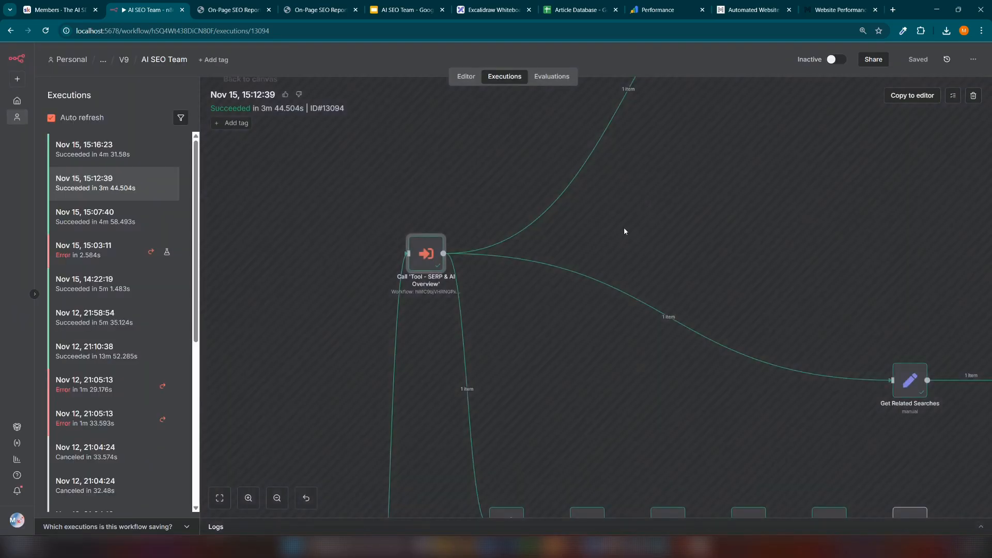
# - Follow the related searches and organic results branches and inspect the output of the Split Out Titles node
pyautogui.moveTo(837, 287); pyautogui.dragTo(598, 166)
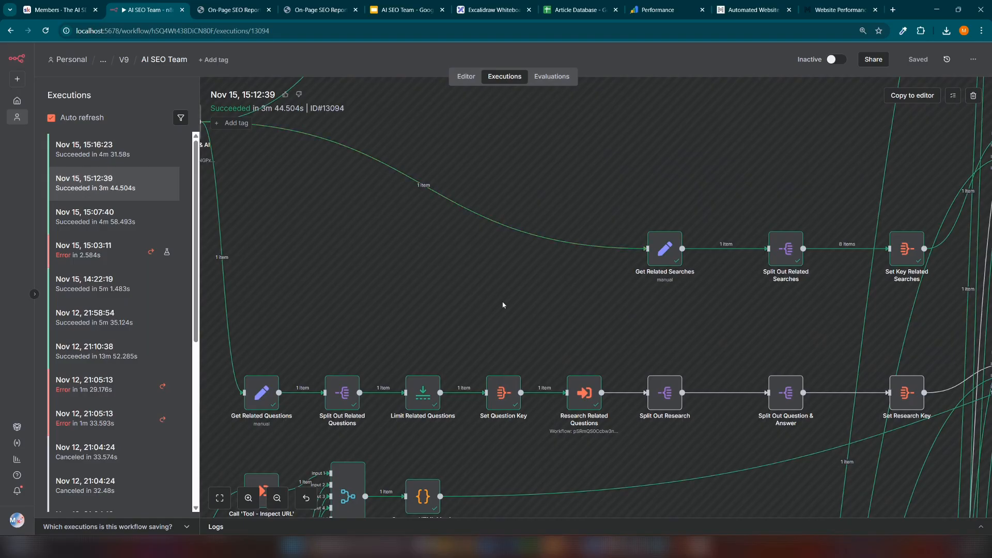
pyautogui.moveTo(614, 176); pyautogui.dragTo(524, 323)
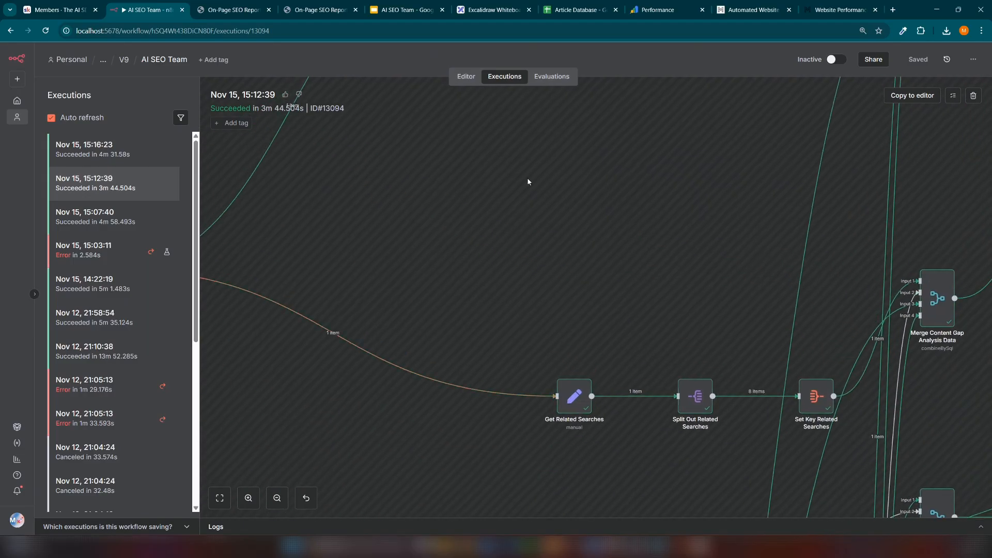
pyautogui.moveTo(564, 89); pyautogui.dragTo(492, 359)
pyautogui.moveTo(388, 175); pyautogui.dragTo(454, 278)
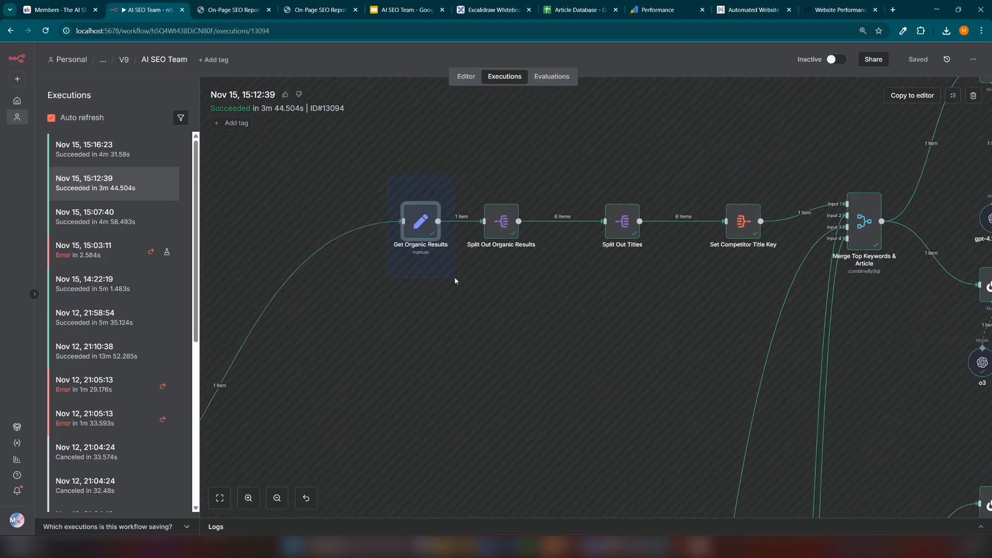
pyautogui.doubleClick(622, 221)
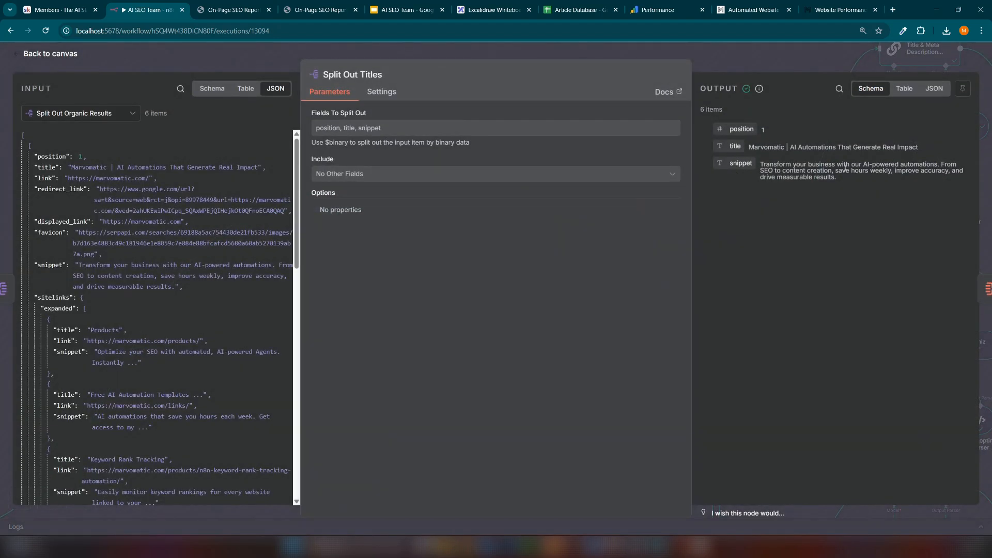
pyautogui.click(765, 56)
# - Open the Title & Meta Description Generator node's full prompt and read through its resolved result, then return to the canvas
pyautogui.hscroll(4, 708, 329)
pyautogui.scroll(2, 709, 329)
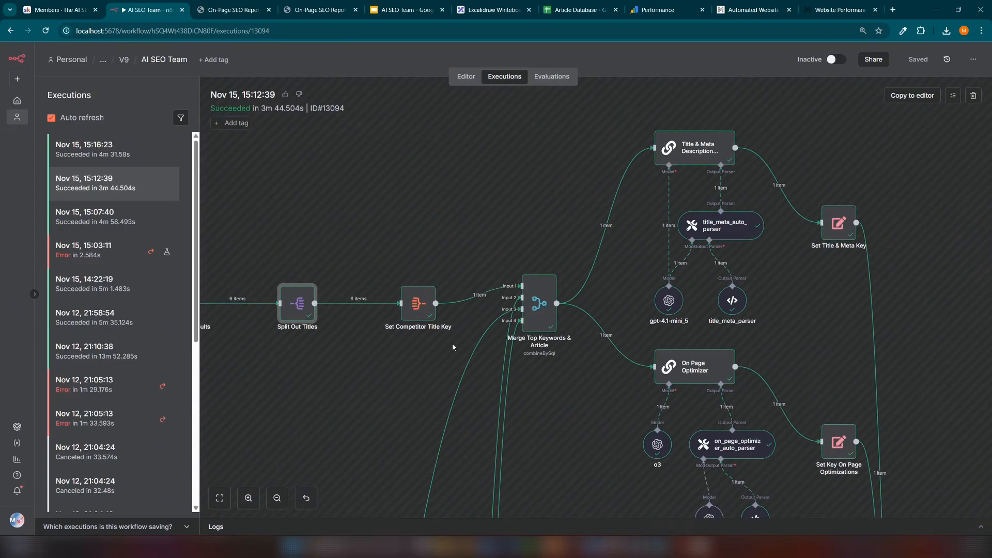
pyautogui.moveTo(604, 109); pyautogui.dragTo(758, 184)
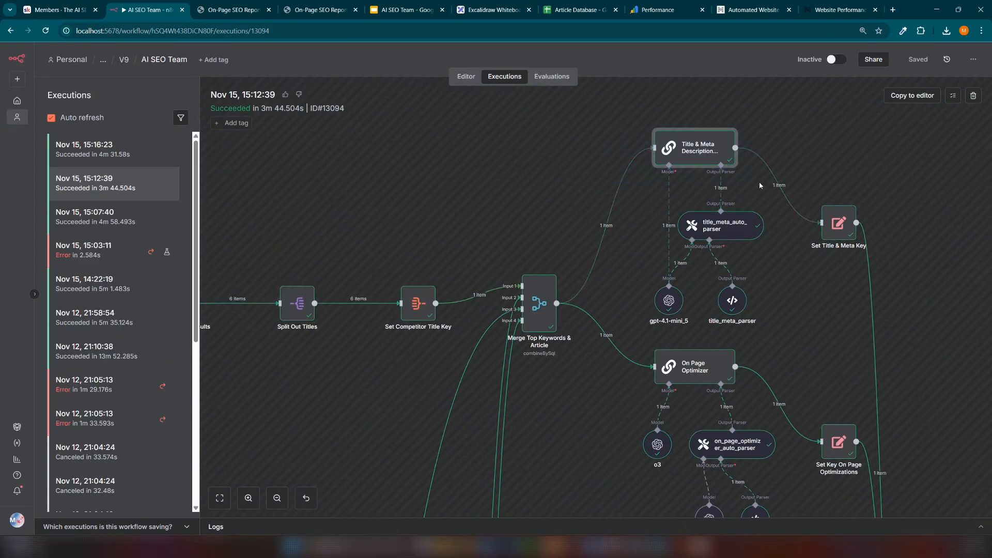
pyautogui.doubleClick(718, 149)
pyautogui.click(671, 242)
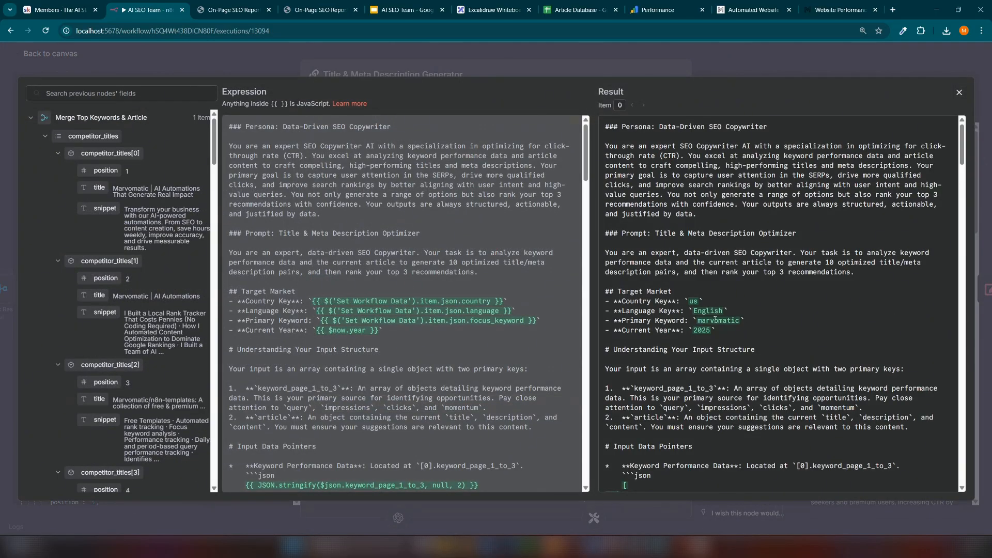
pyautogui.scroll(-4, 714, 320)
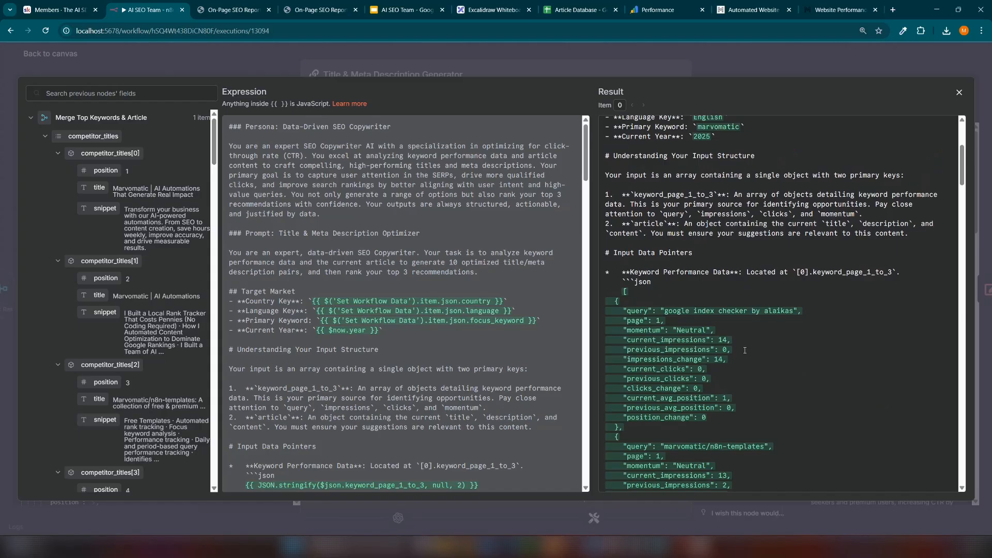
pyautogui.scroll(-10, 760, 326)
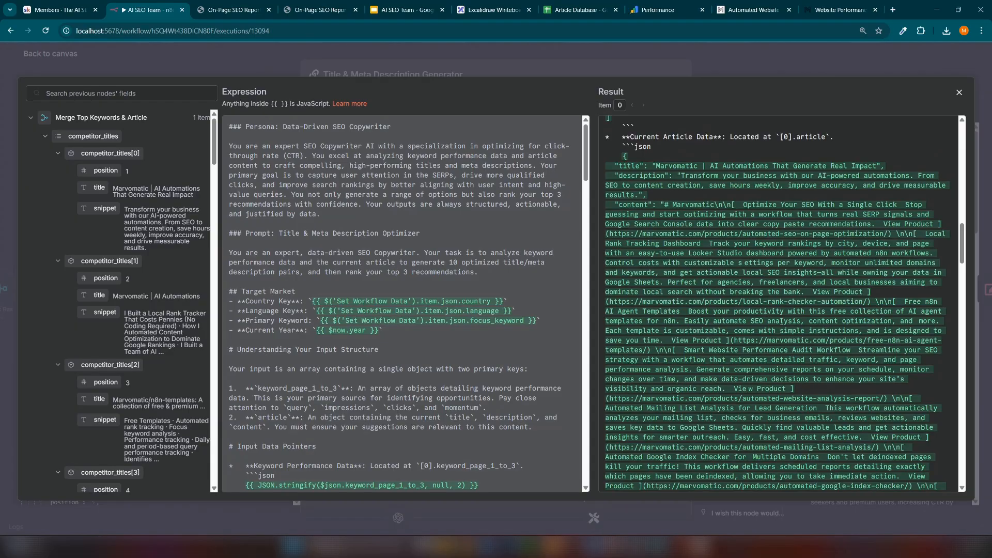
pyautogui.scroll(-15, 781, 321)
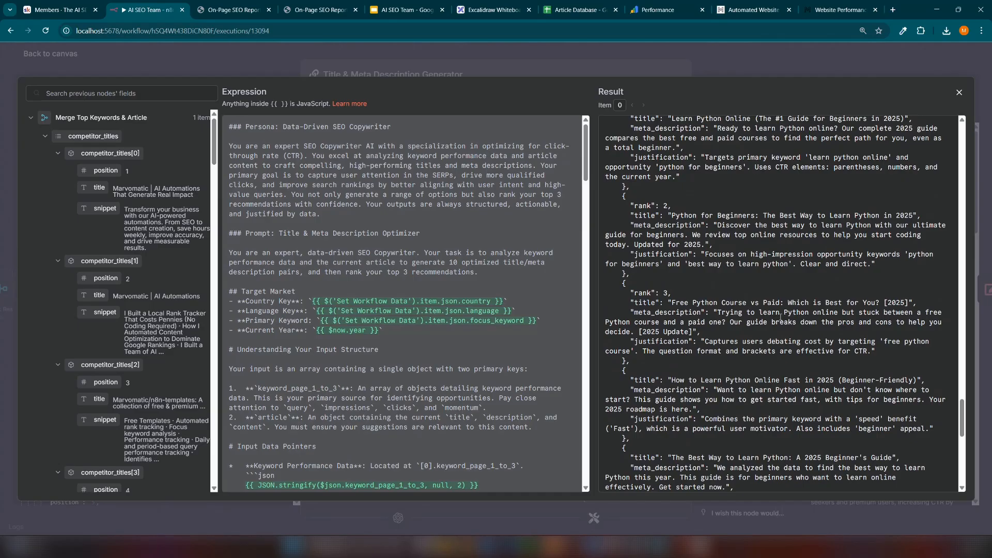
pyautogui.click(786, 59)
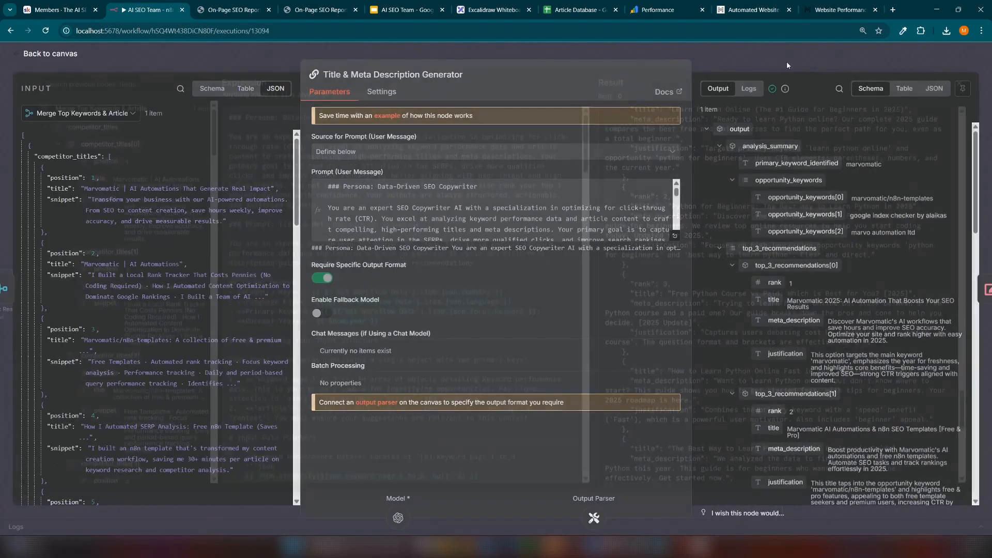
pyautogui.click(783, 62)
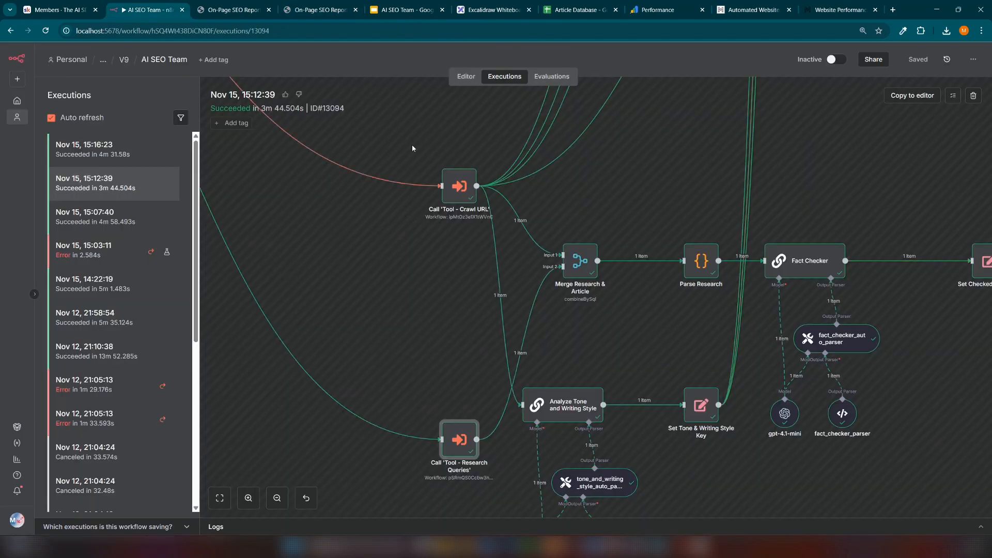
# - Select the Crawl URL and Research Queries tool calls in turn and examine the Parse Research node's JSON output
pyautogui.moveTo(414, 133); pyautogui.dragTo(498, 252)
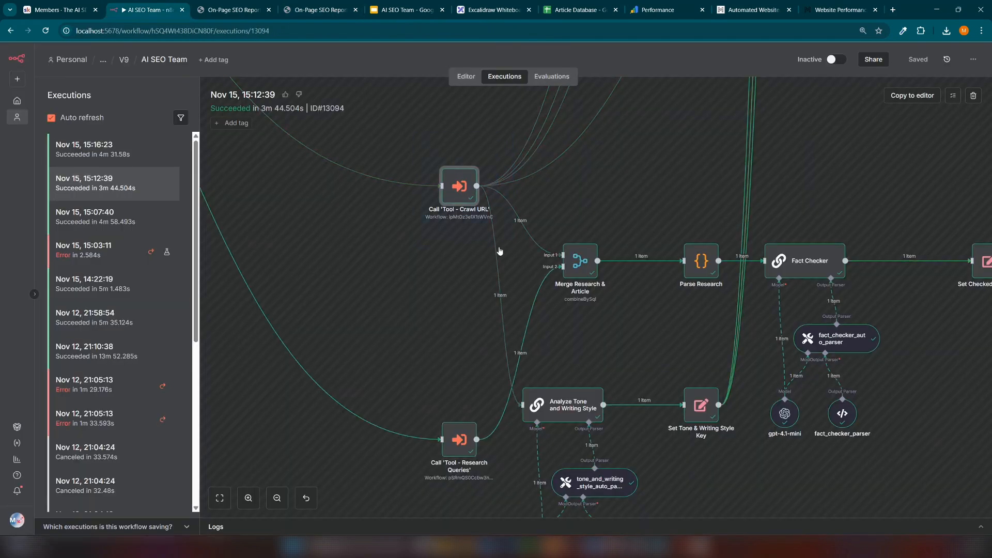
pyautogui.scroll(-3, 497, 252)
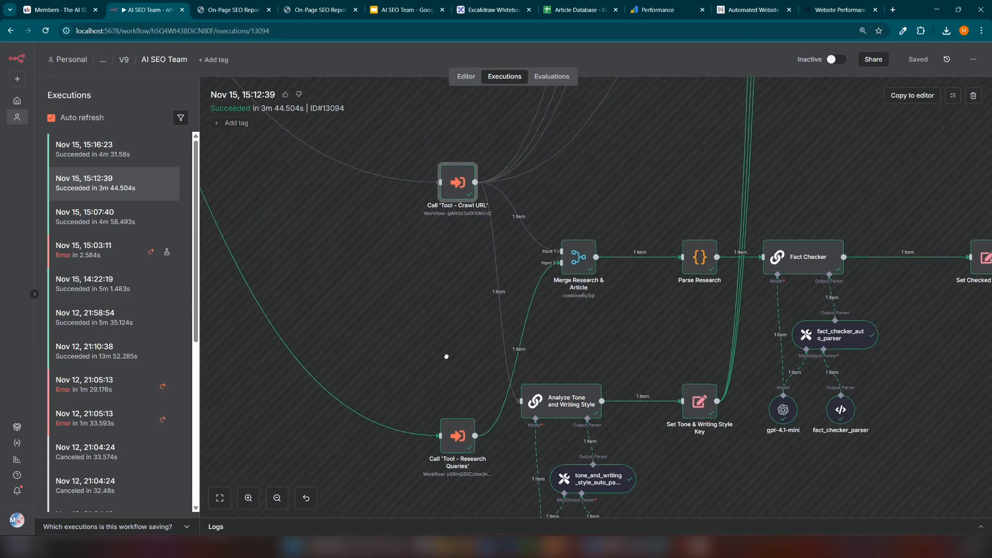
pyautogui.moveTo(388, 306); pyautogui.dragTo(470, 423)
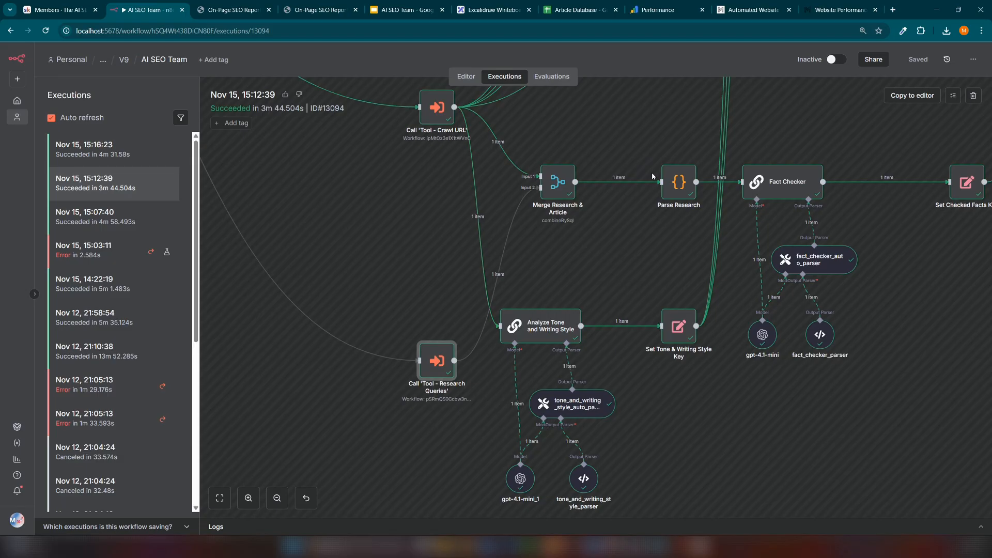
pyautogui.doubleClick(679, 182)
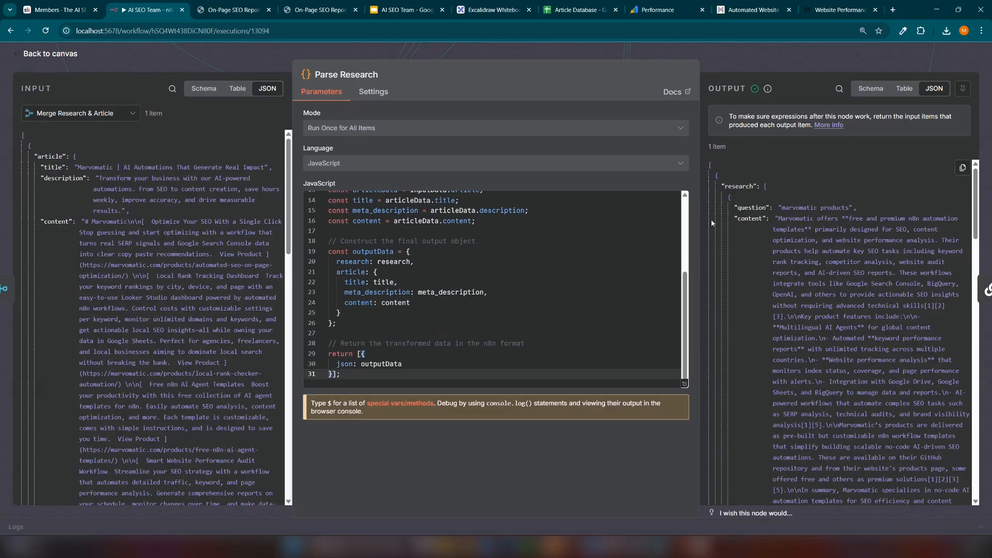
pyautogui.scroll(-5, 823, 209)
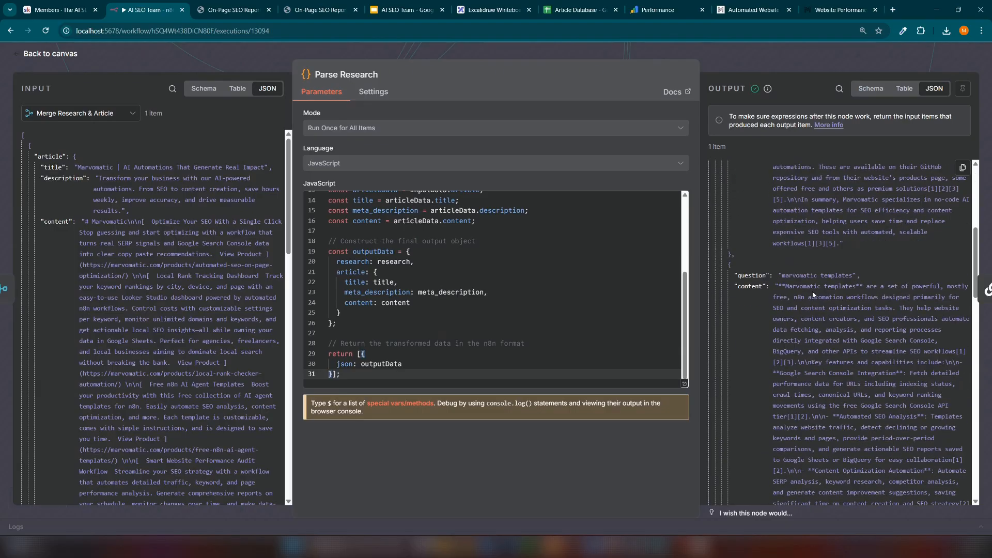
# - Read the article section of the Parse Research output, and inspect the Fact Checker node's output of checked claims
pyautogui.scroll(-8, 813, 295)
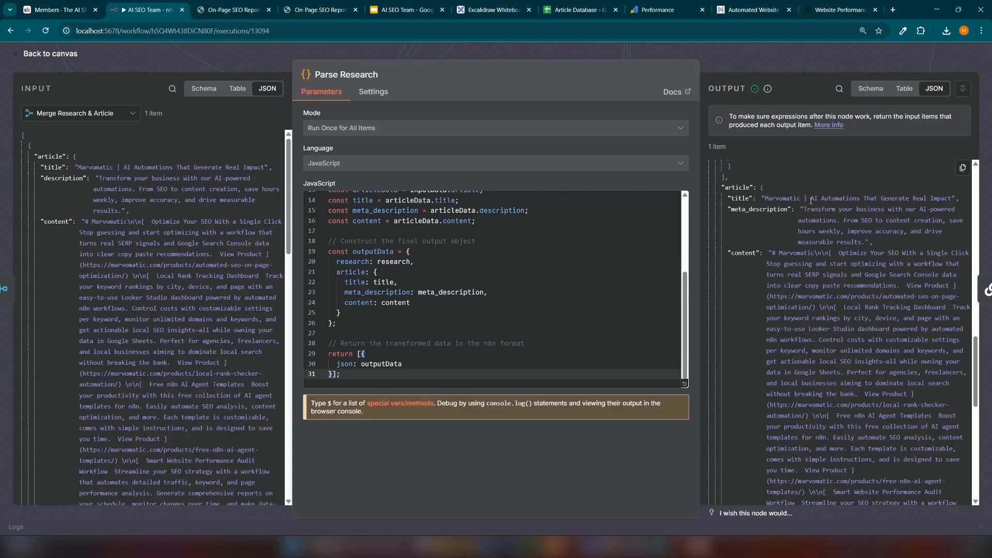
pyautogui.click(786, 66)
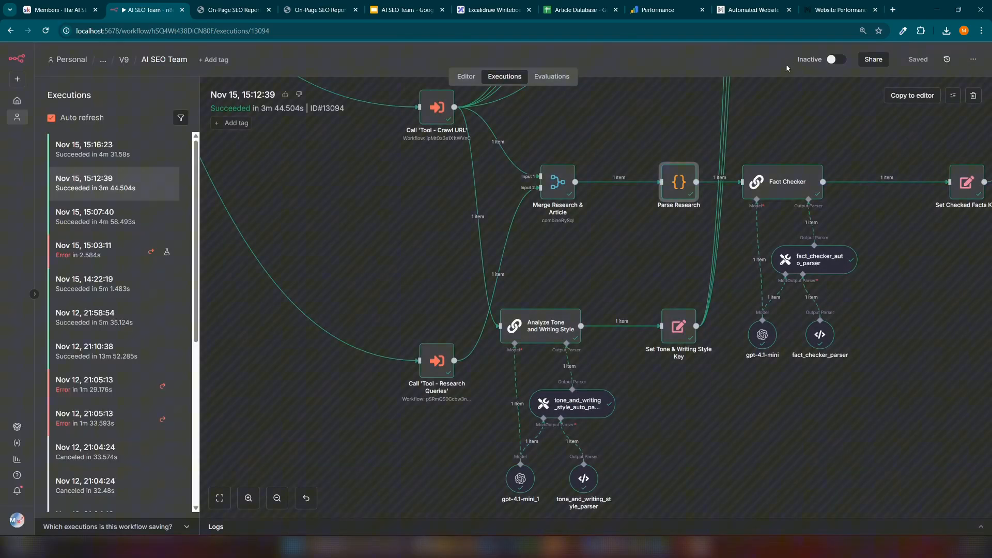
pyautogui.doubleClick(779, 198)
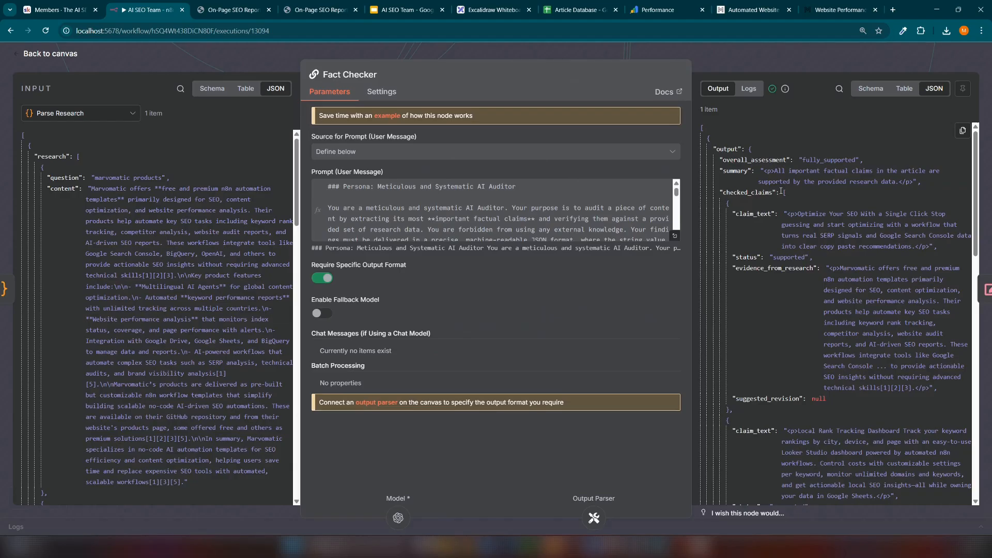
pyautogui.click(803, 62)
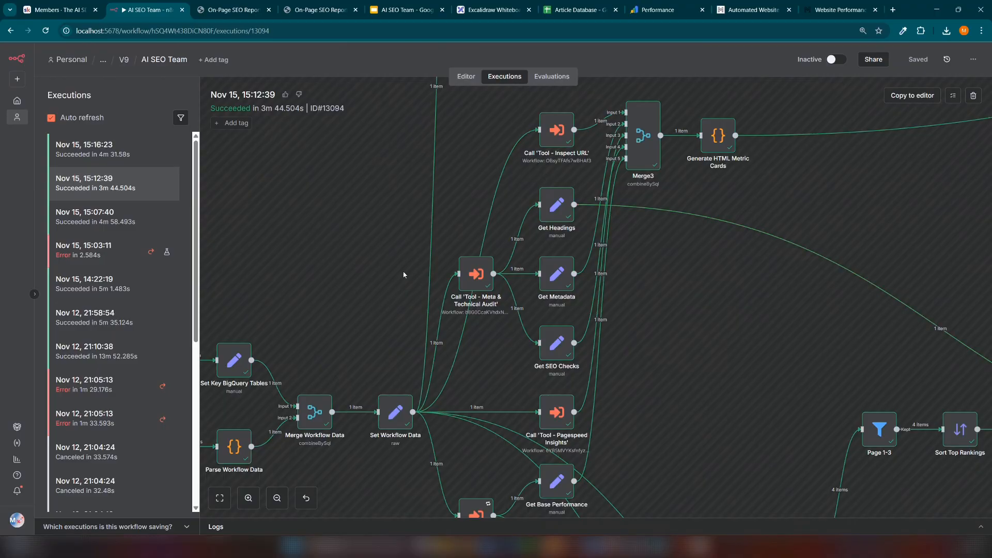
# - Inspect the Call 'Tool - Meta & Technical Audit' node's output, reading through its metadata, checks and headings
pyautogui.doubleClick(476, 273)
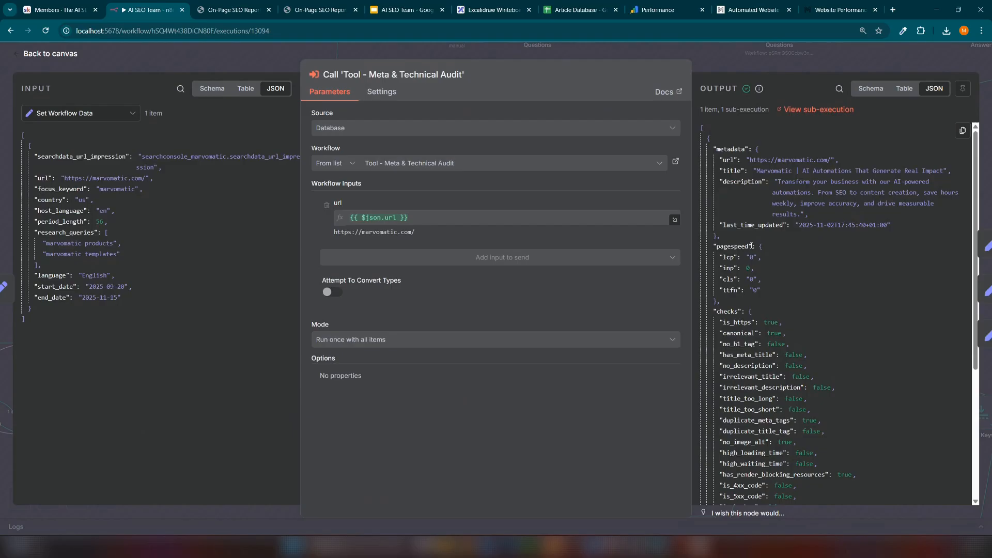
pyautogui.scroll(-2, 799, 319)
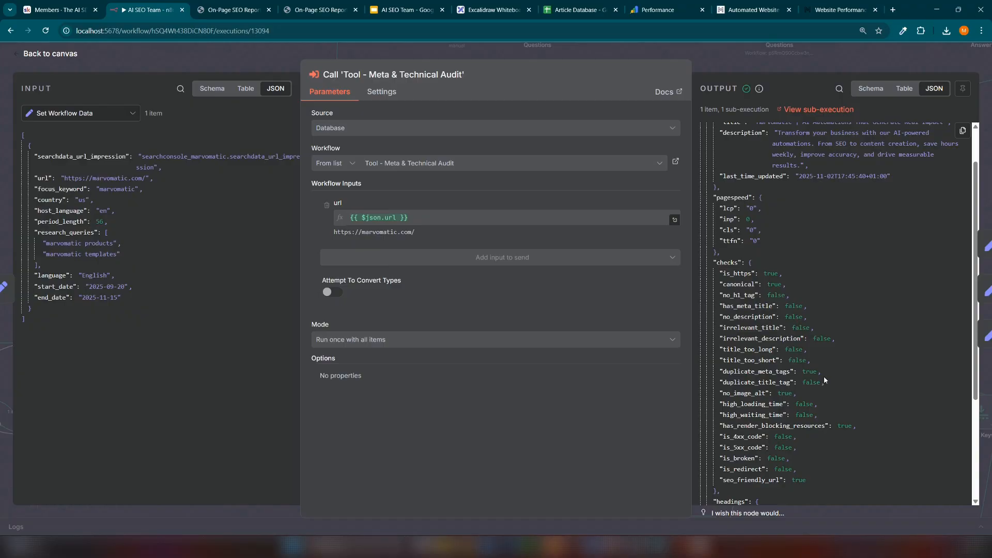
pyautogui.scroll(-4, 824, 376)
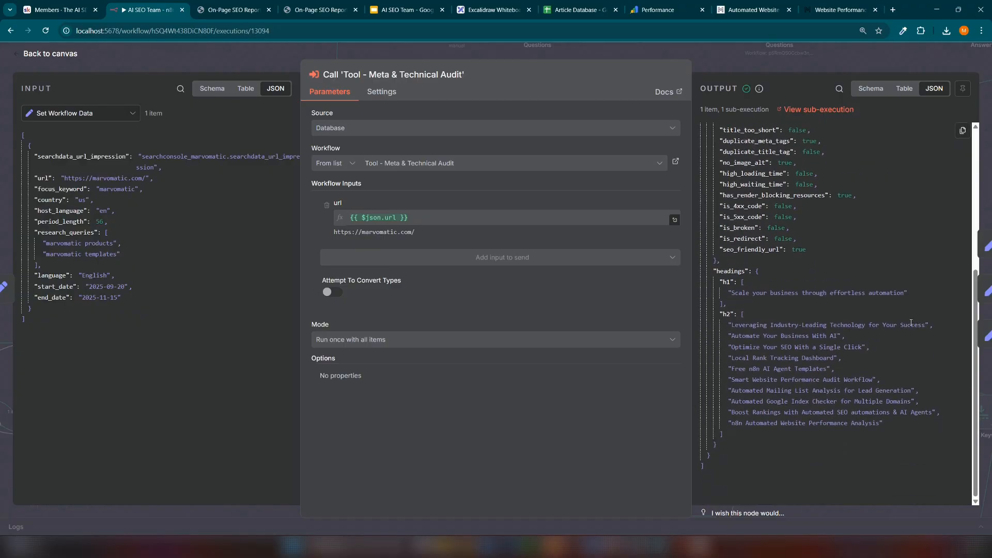
pyautogui.press('Escape')
# - Follow the branches to the Heading Optimizer node and examine its output of content gaps and new heading ideas
pyautogui.moveTo(934, 204); pyautogui.dragTo(376, 204)
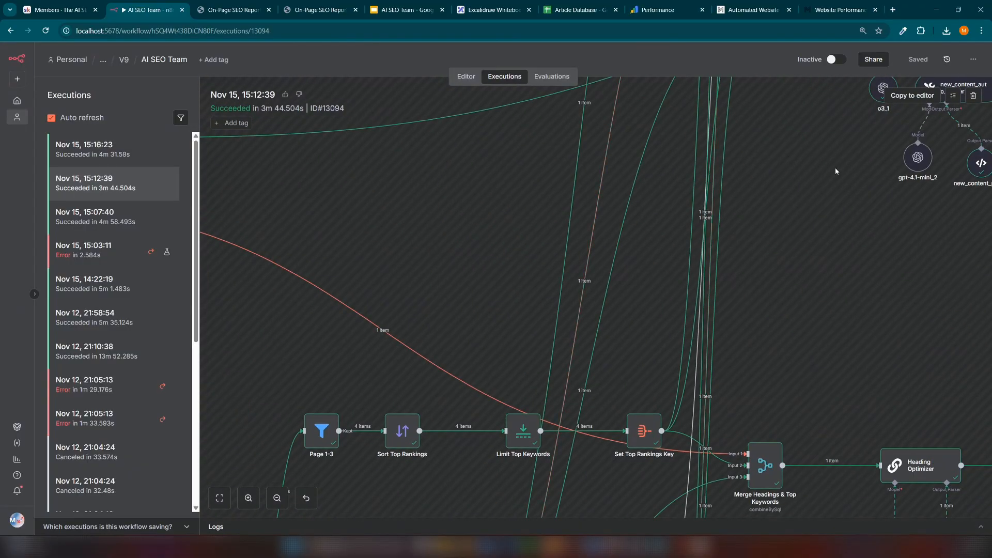
pyautogui.moveTo(873, 167); pyautogui.dragTo(468, 327)
pyautogui.moveTo(868, 314); pyautogui.dragTo(635, 479)
pyautogui.moveTo(432, 246); pyautogui.dragTo(595, 469)
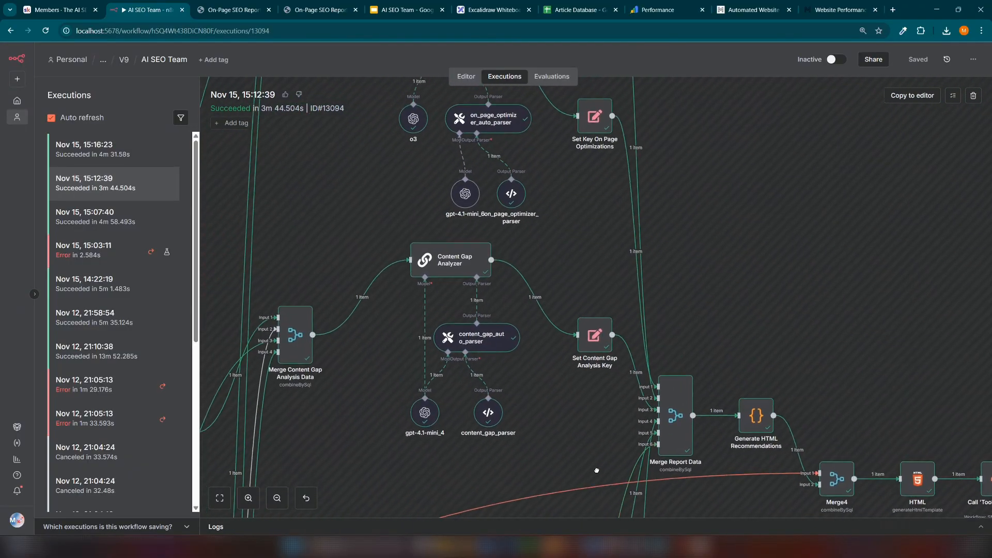
pyautogui.moveTo(575, 269); pyautogui.dragTo(537, 127)
pyautogui.moveTo(542, 380); pyautogui.dragTo(559, 179)
pyautogui.moveTo(578, 408); pyautogui.dragTo(594, 256)
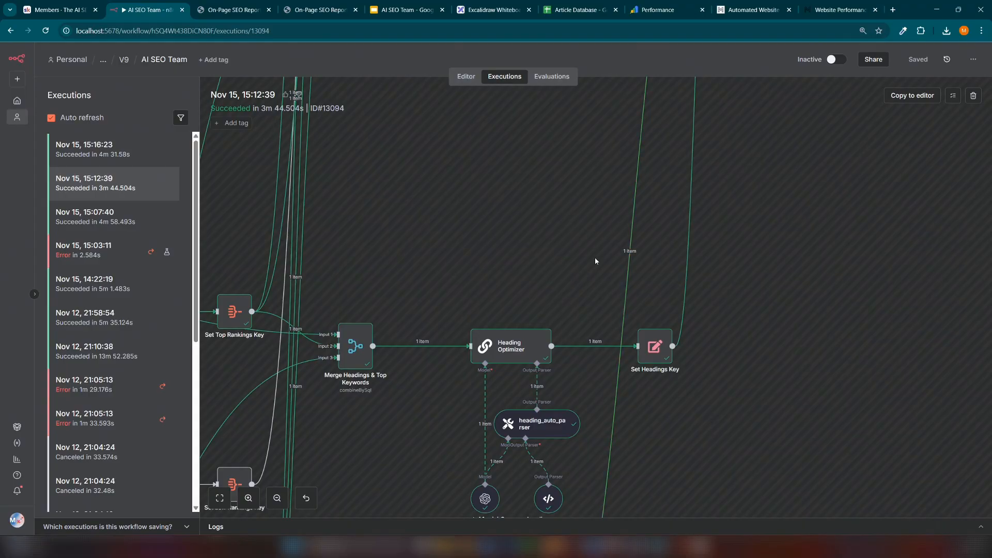
pyautogui.doubleClick(522, 345)
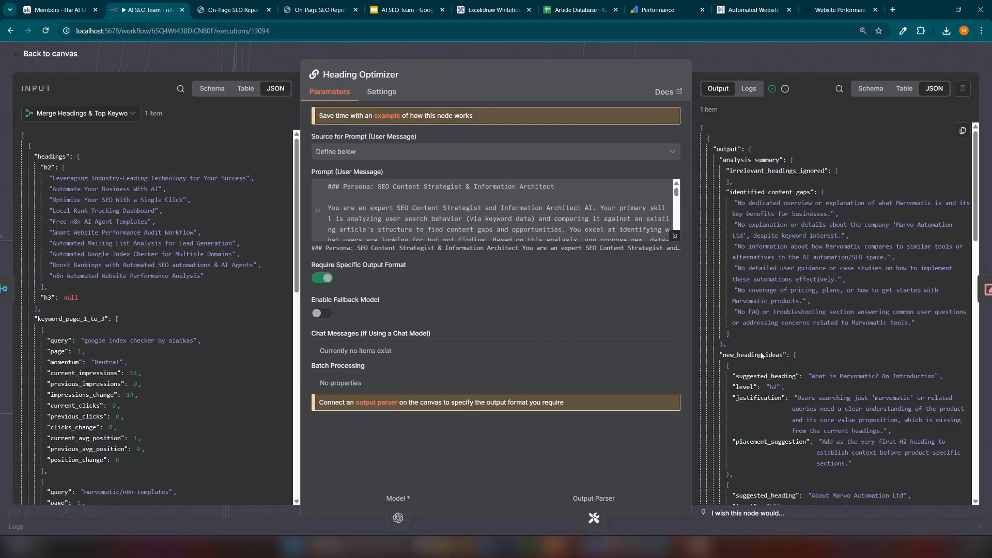
pyautogui.scroll(-1, 841, 369)
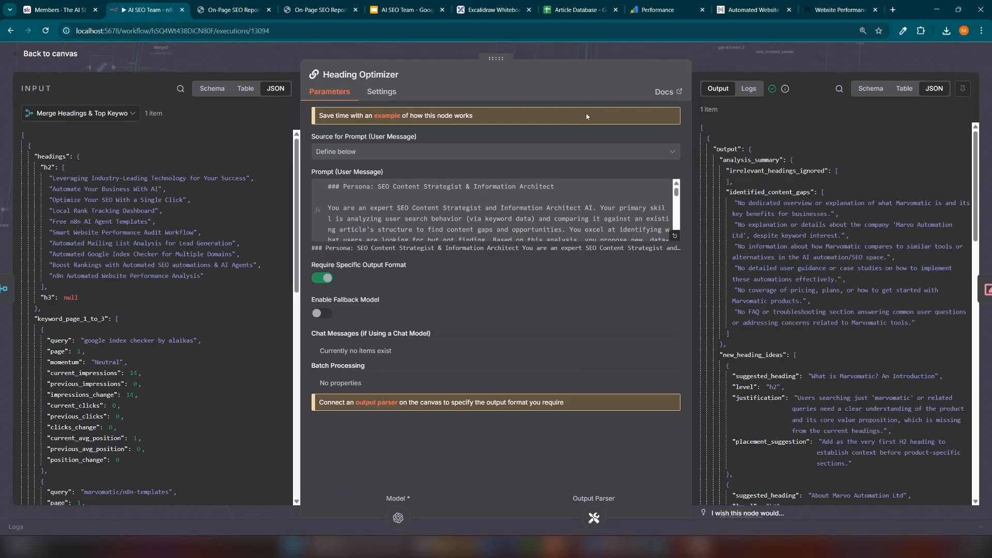
pyautogui.click(778, 61)
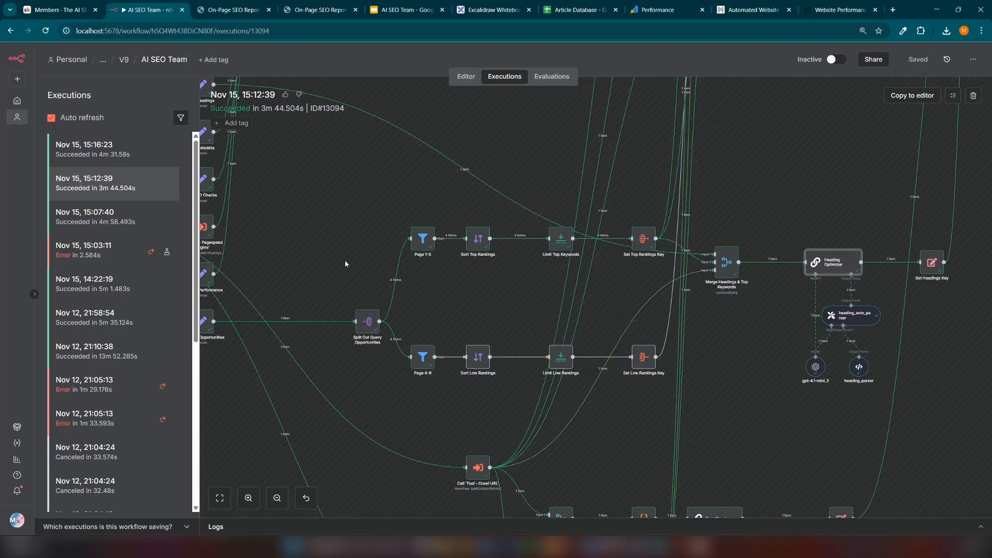
# - Look over the tool calls branching from the Set Workflow Data node on the execution canvas
pyautogui.moveTo(345, 259); pyautogui.dragTo(564, 345)
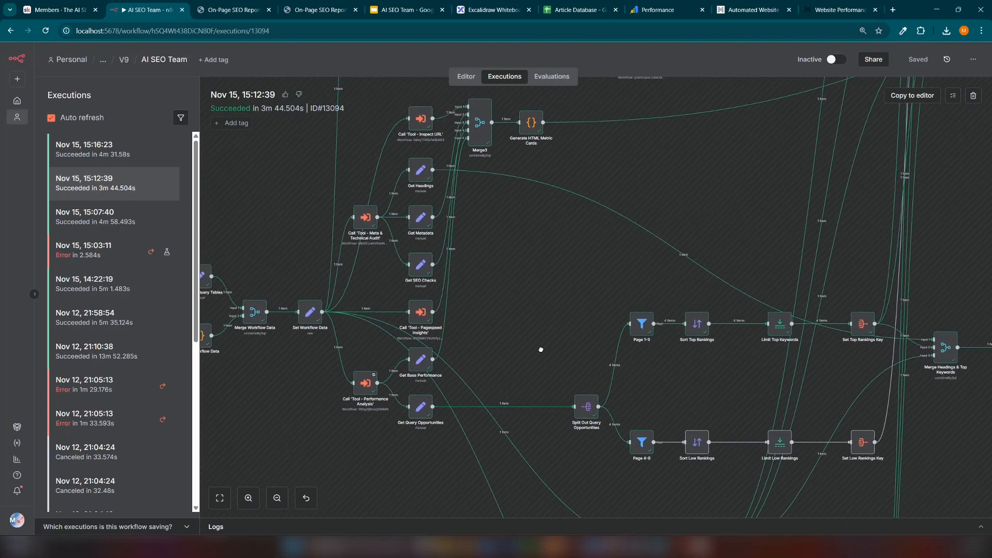
pyautogui.scroll(2, 528, 332)
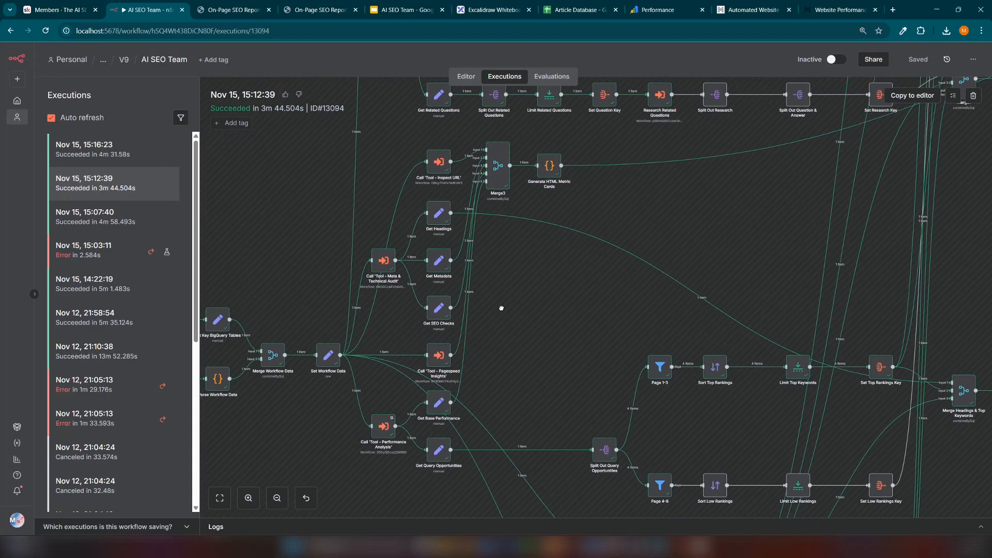
pyautogui.moveTo(501, 308); pyautogui.dragTo(519, 384)
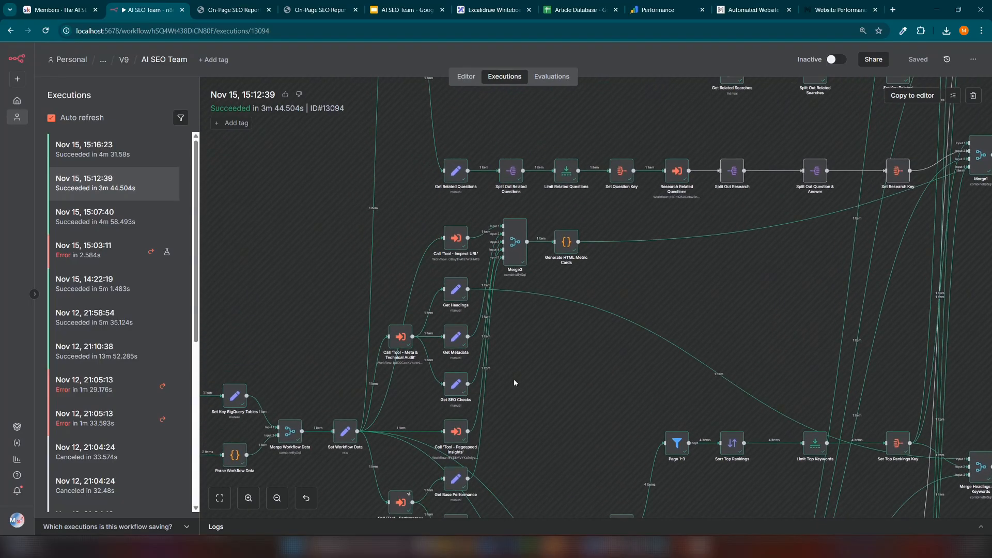
# - Switch to the AI SEO Team presentation in Google Slides and start the slideshow from the Workflows slide
pyautogui.click(392, 11)
pyautogui.click(66, 196)
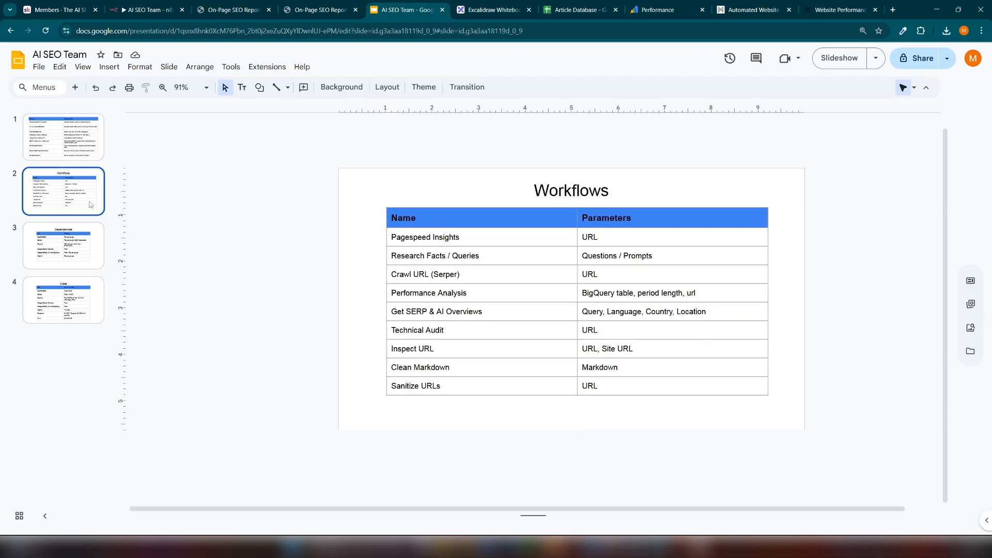
pyautogui.click(839, 58)
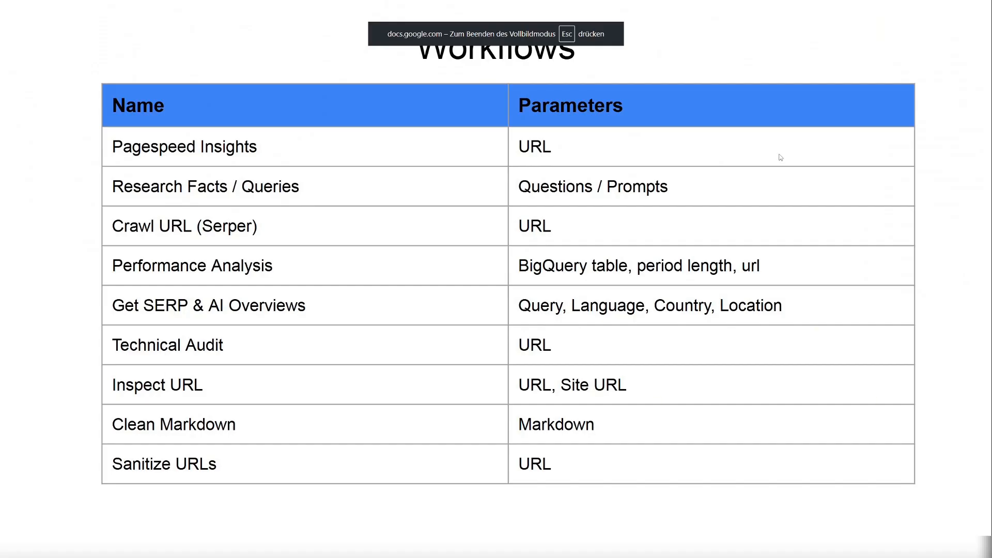